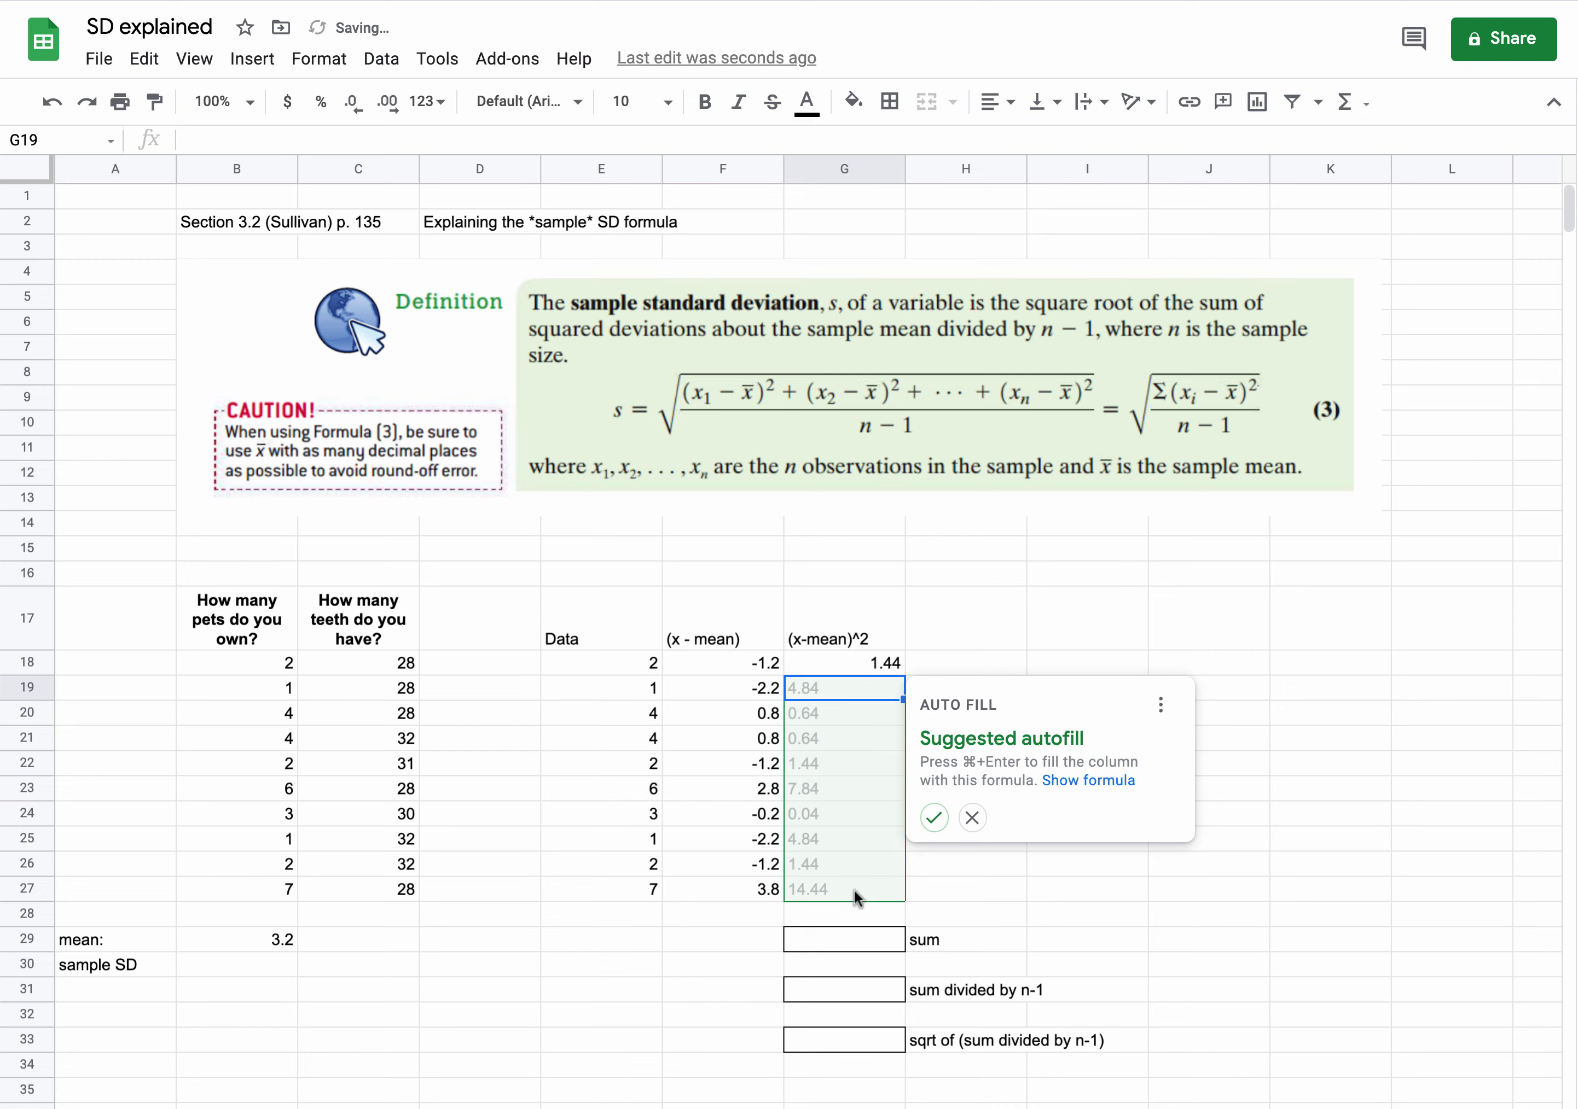
Accept the suggested autofill to fill the squared-deviation formula down the (x-mean)^2 column through G27.
click(935, 818)
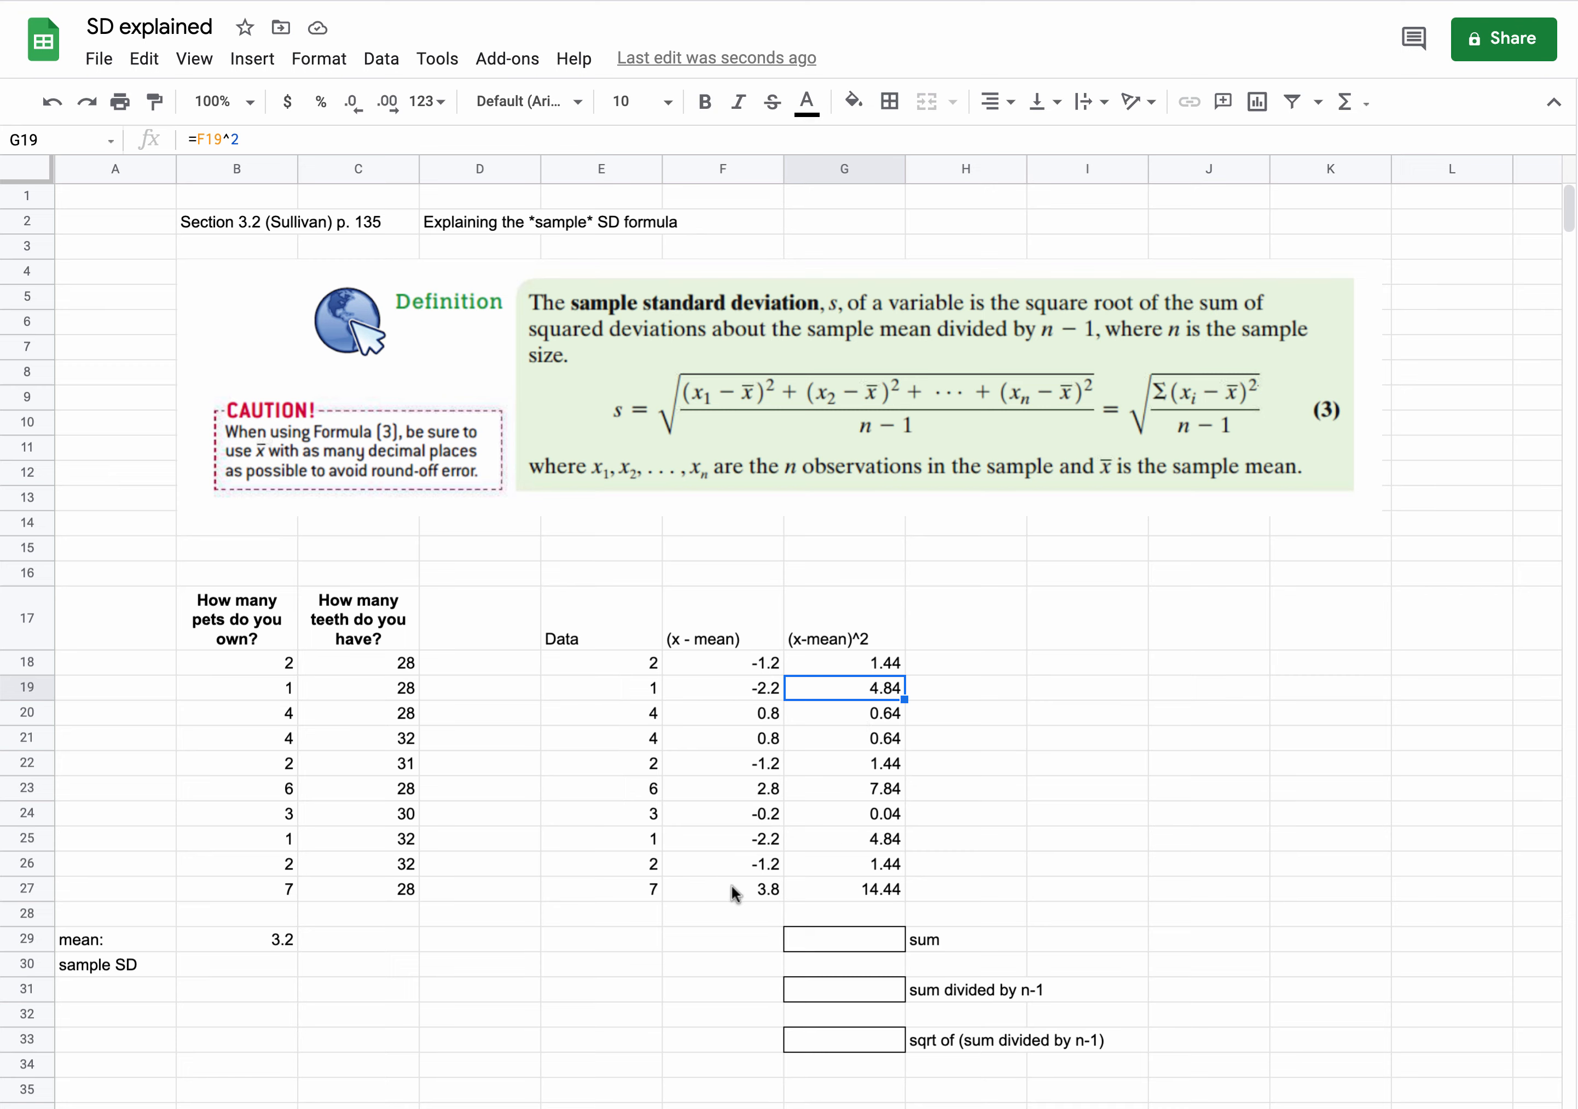
click(855, 893)
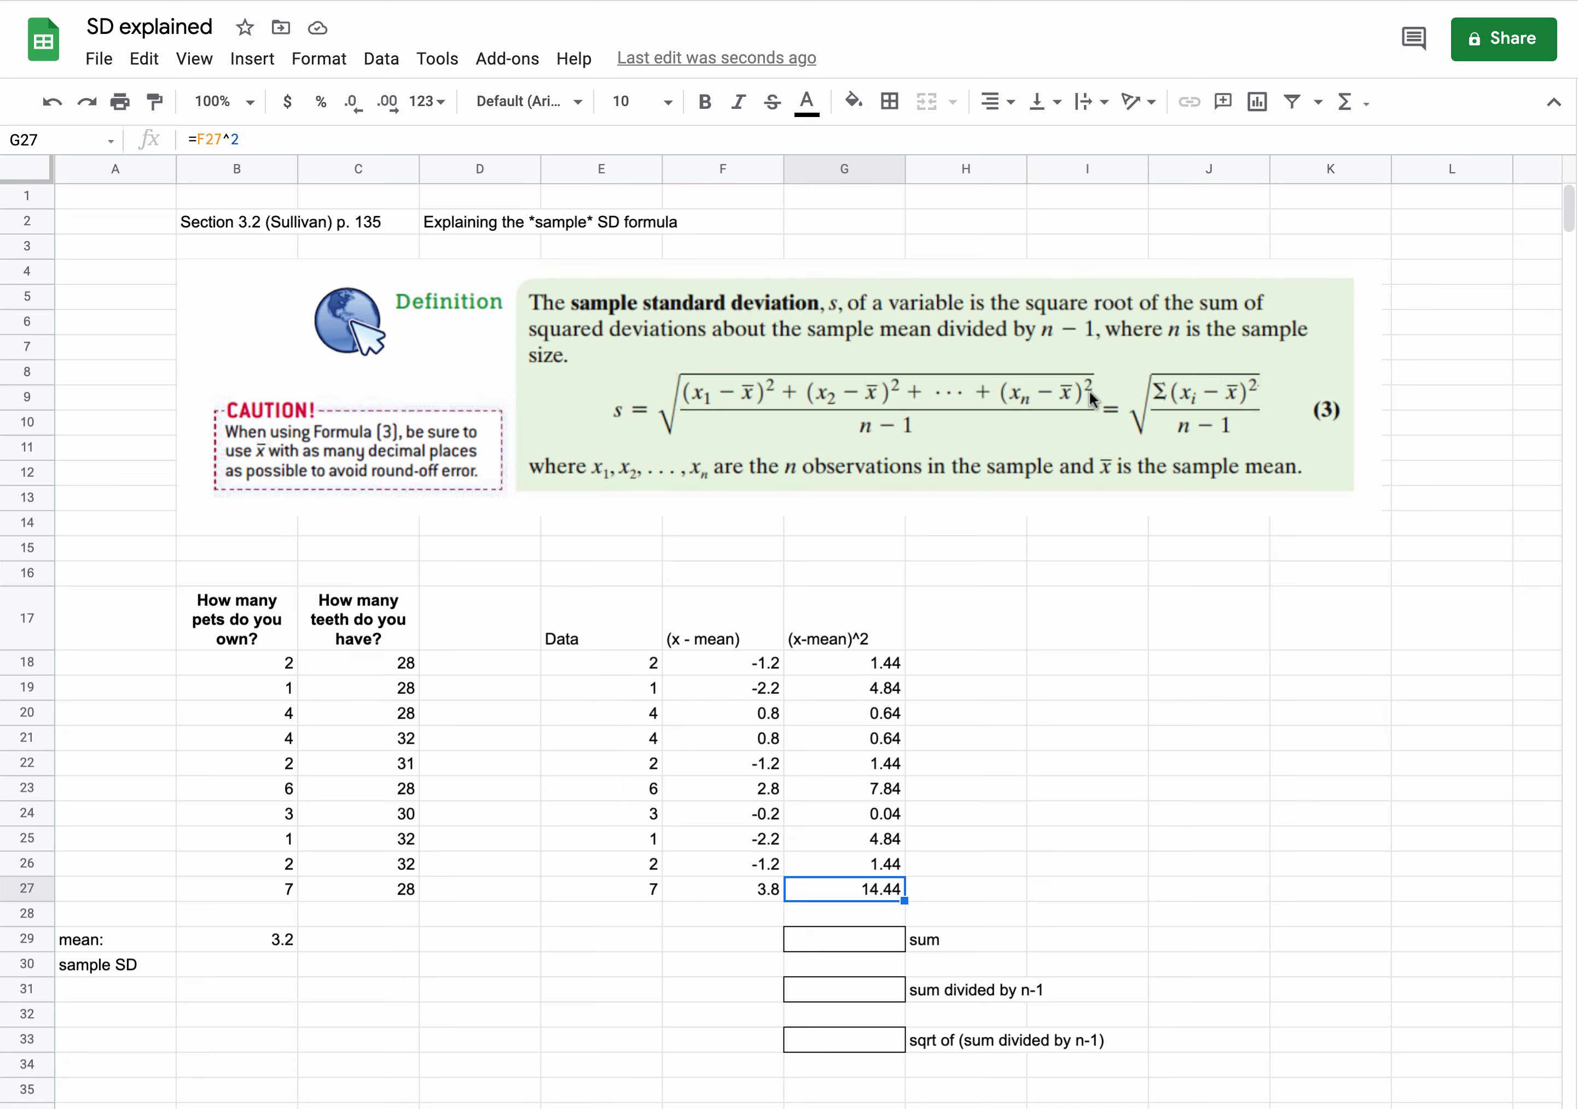
Total the squared deviations in the sum box, G29, with =sum(G18:G27).
click(877, 942)
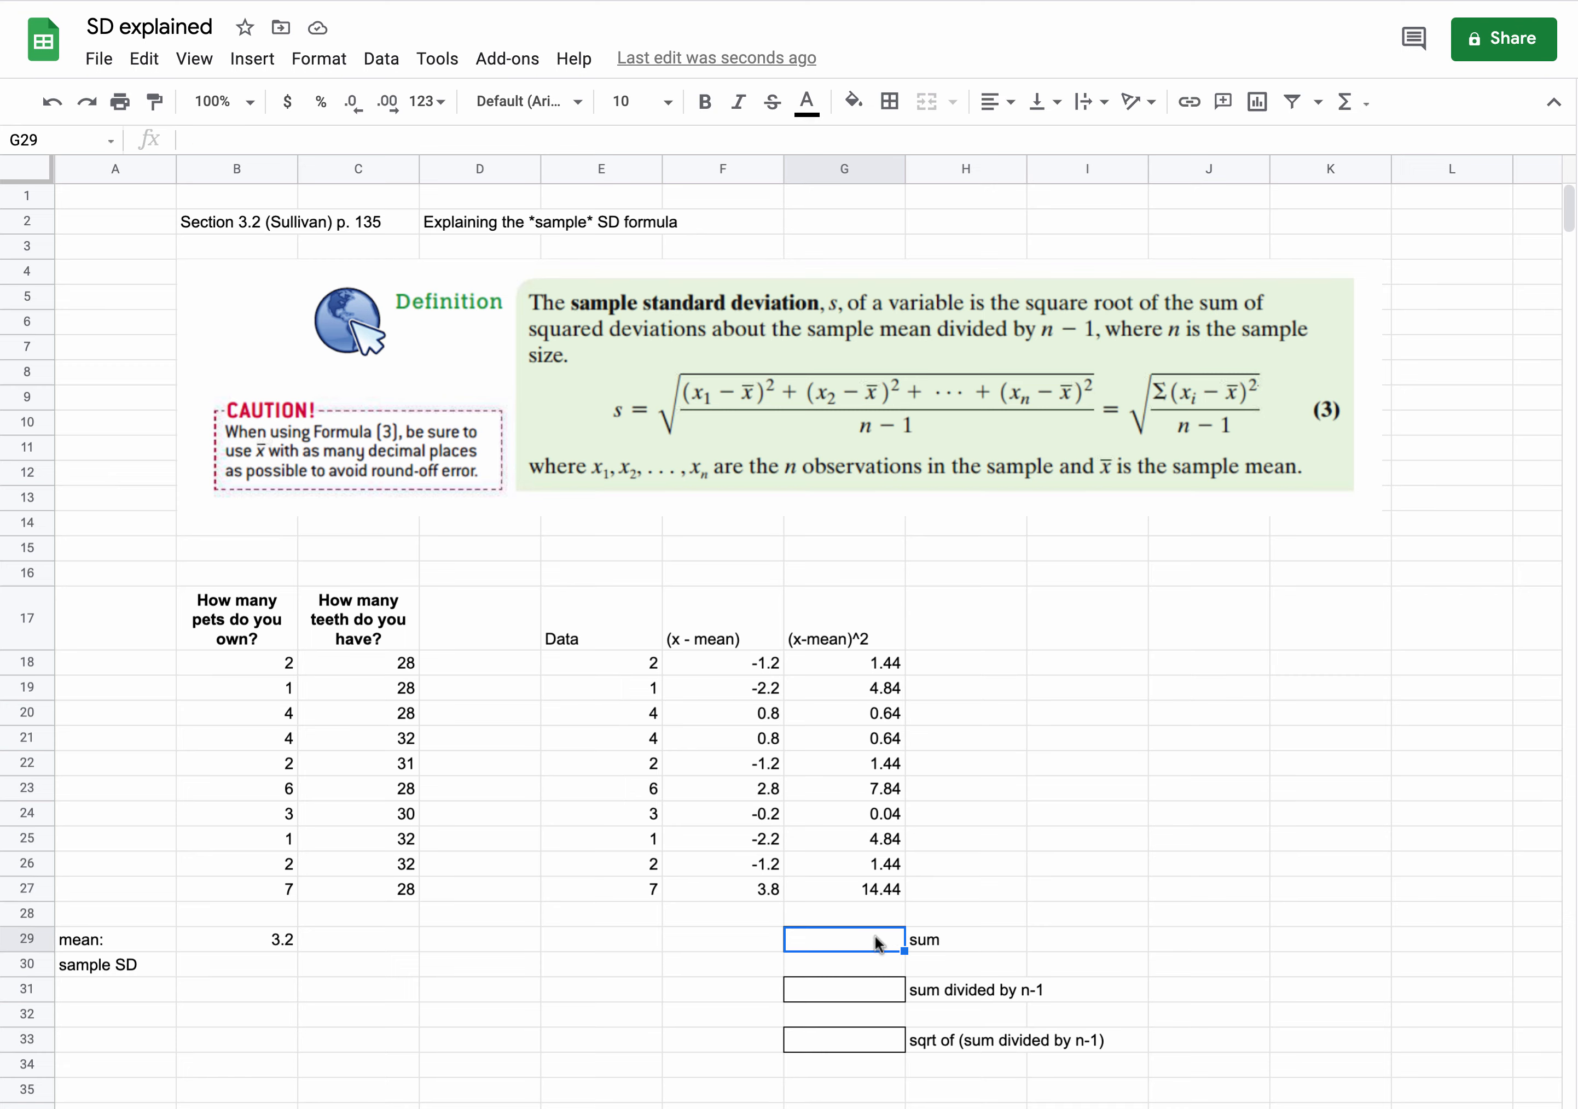
text(=)
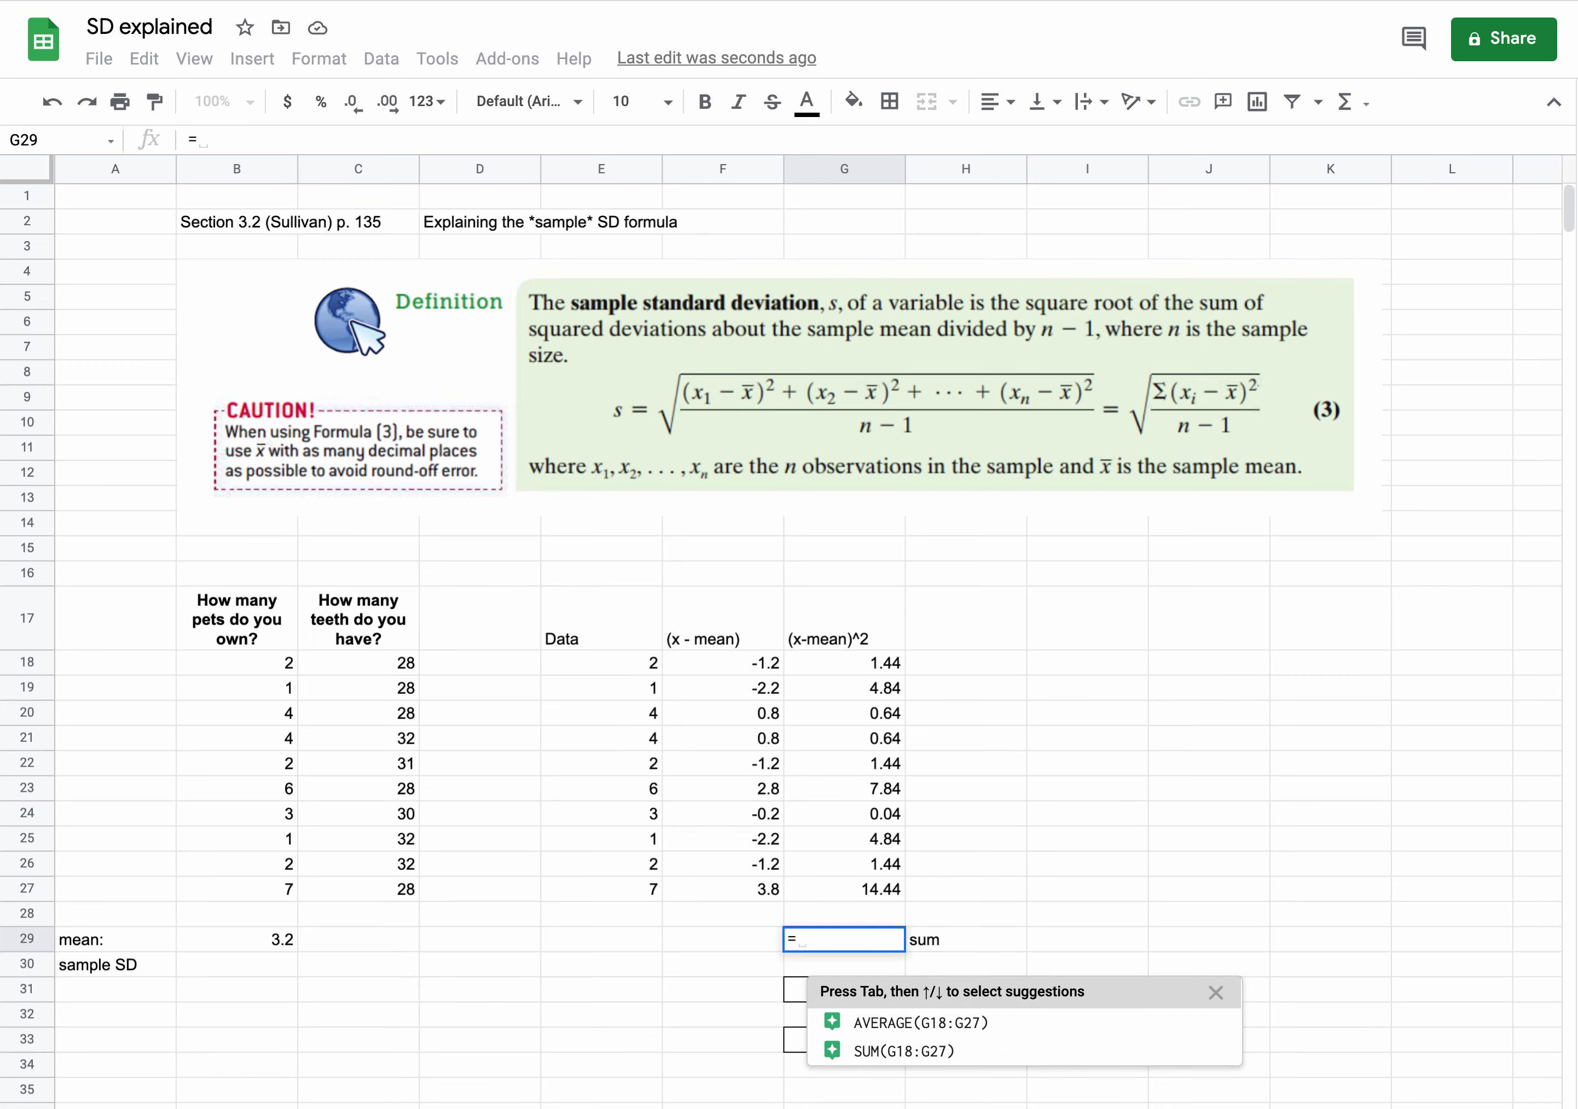
text(sum)
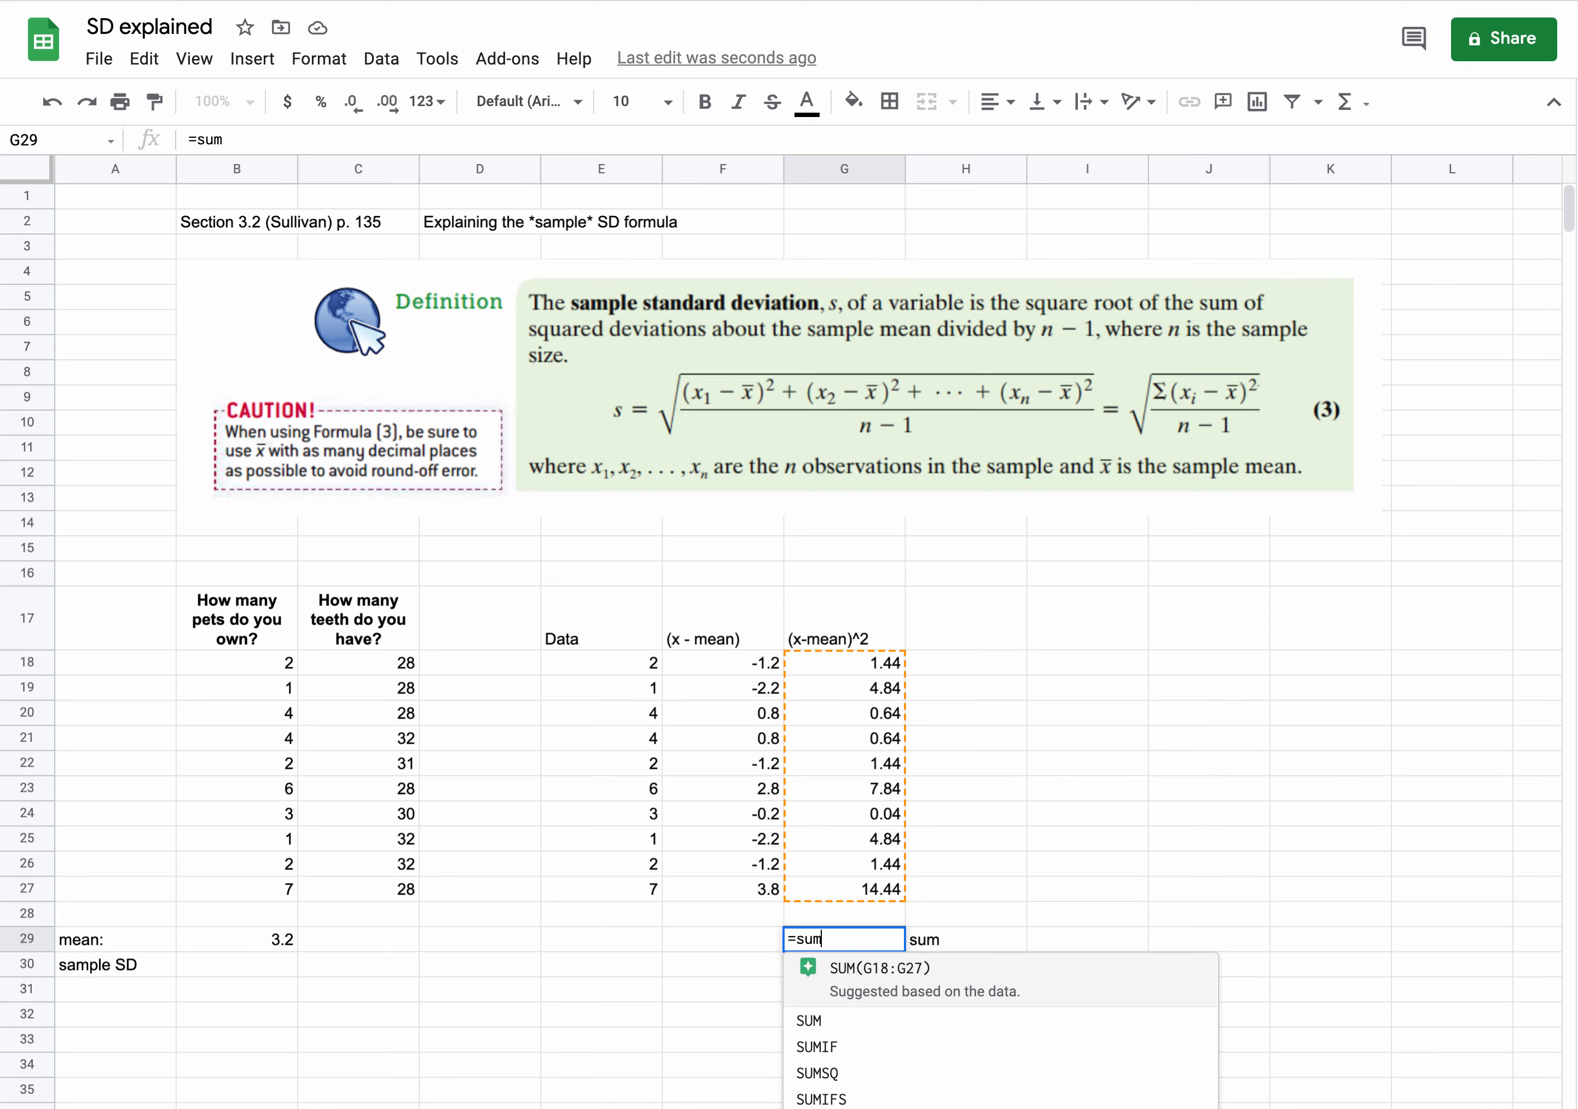
text(()
click(856, 664)
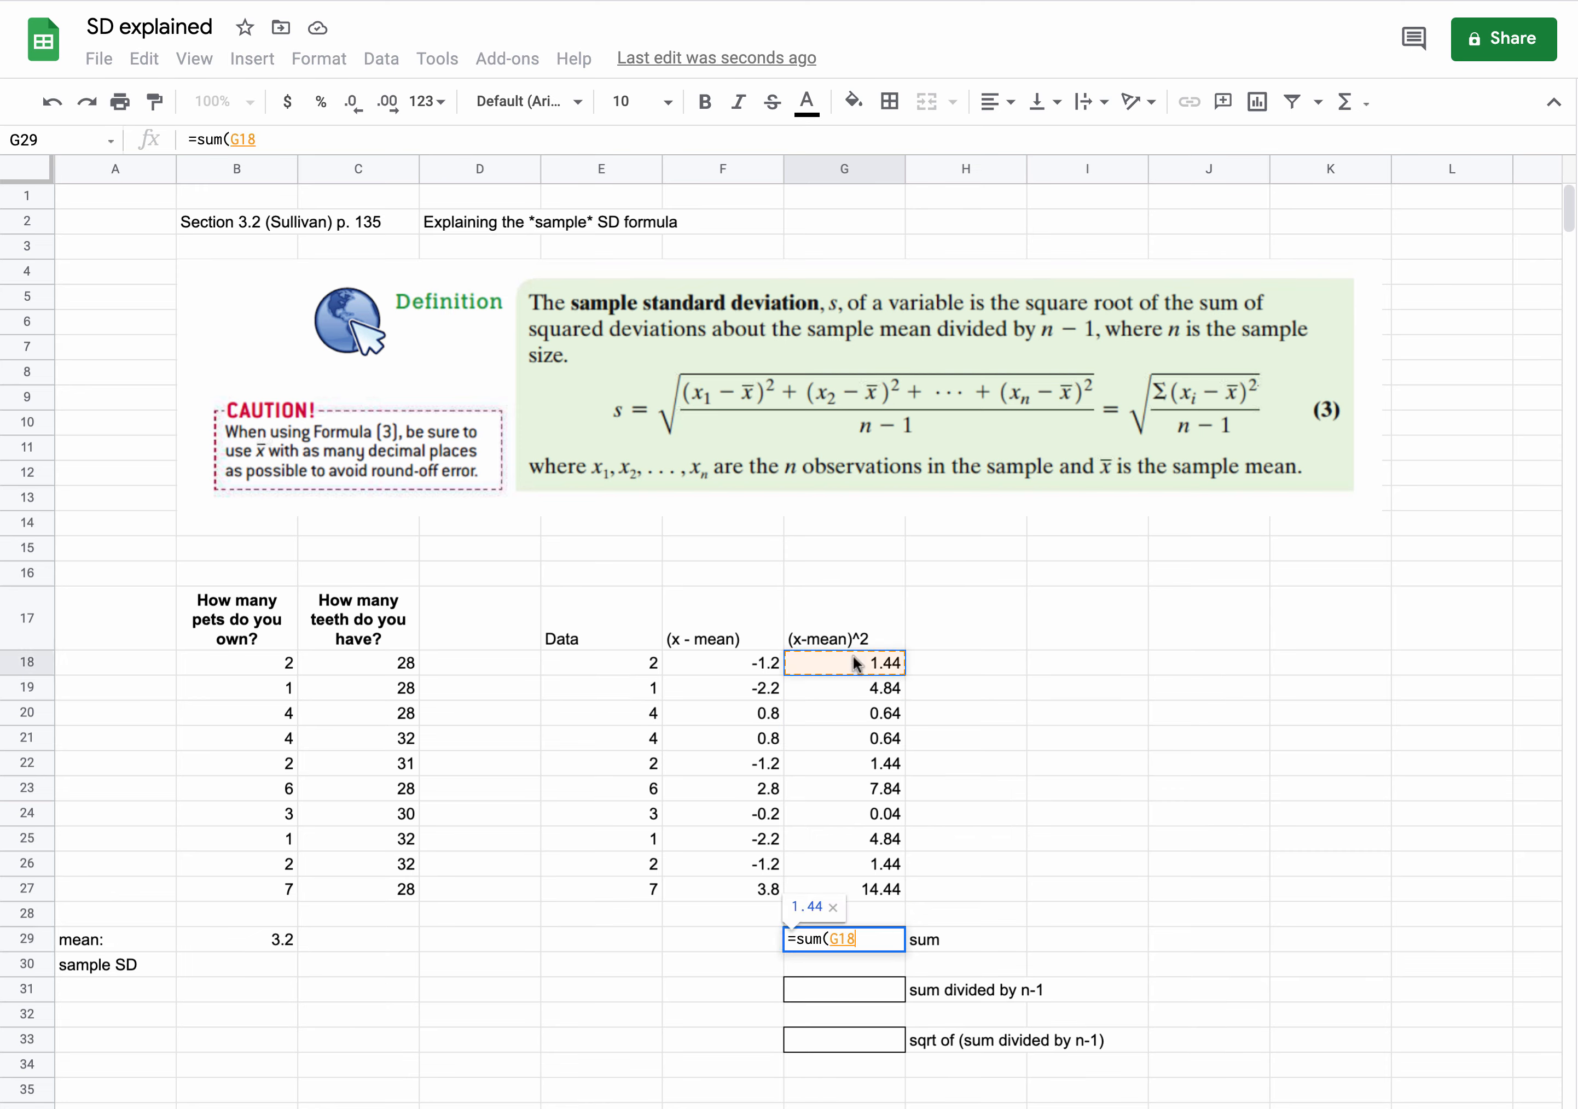
drag(856, 664, 862, 889)
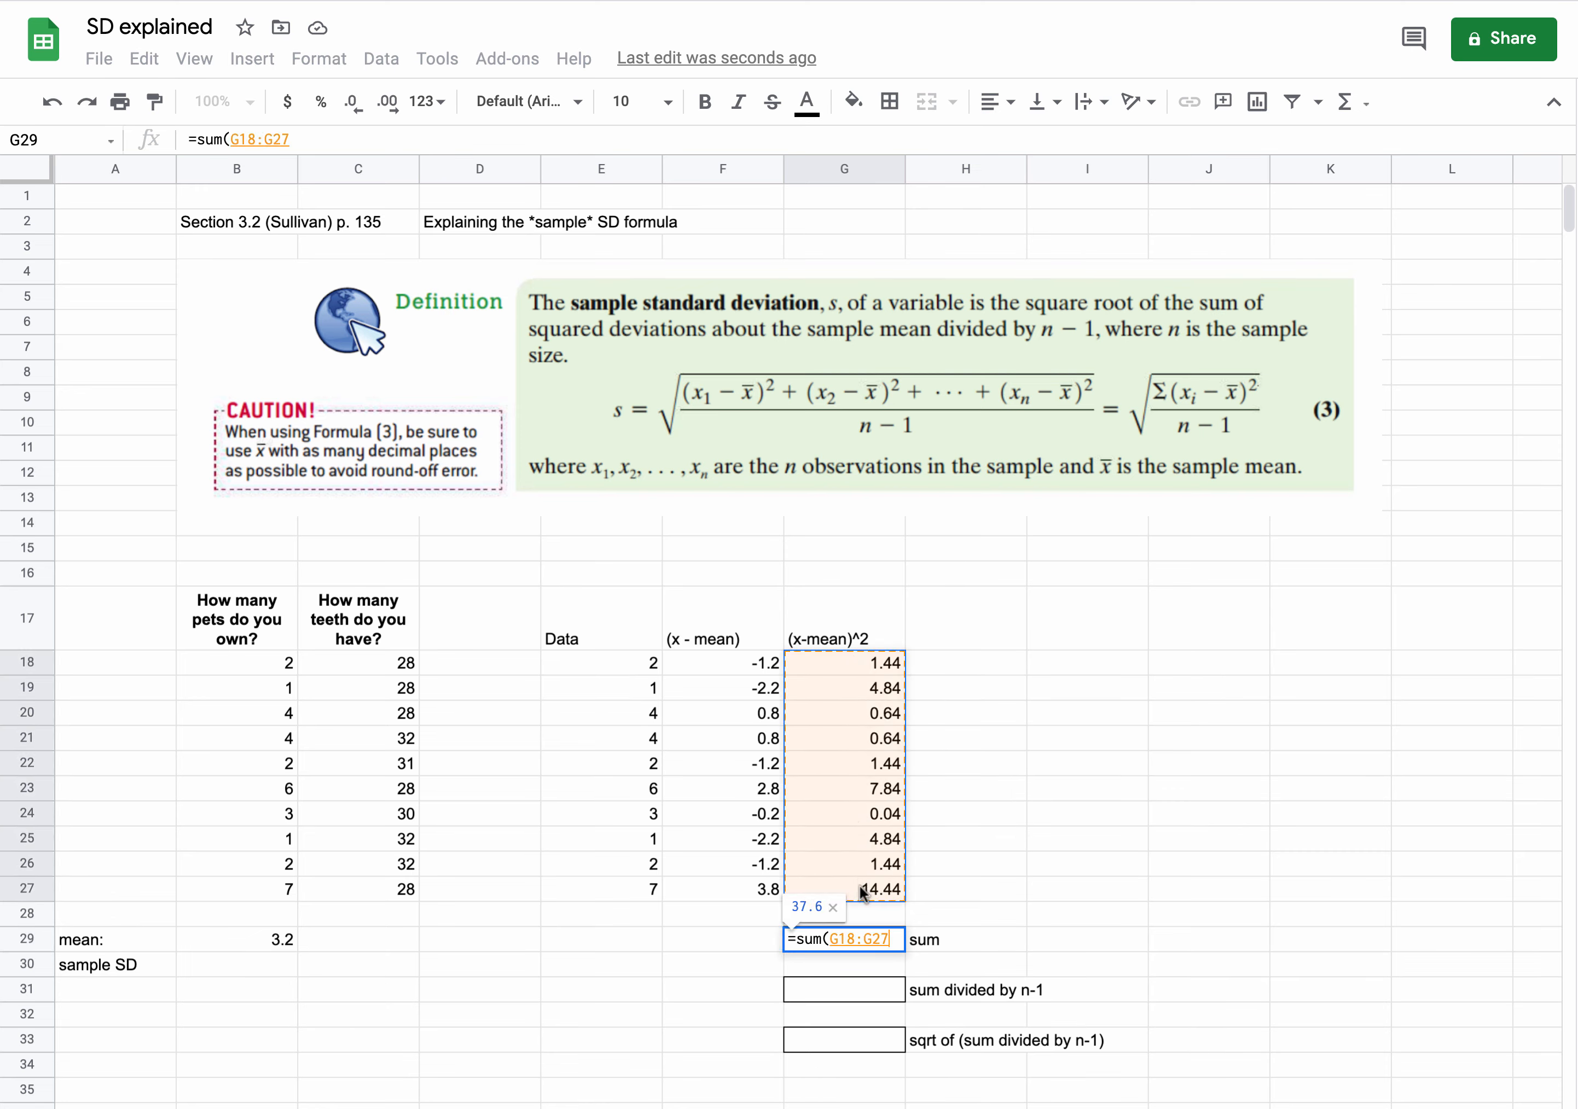
text()^)
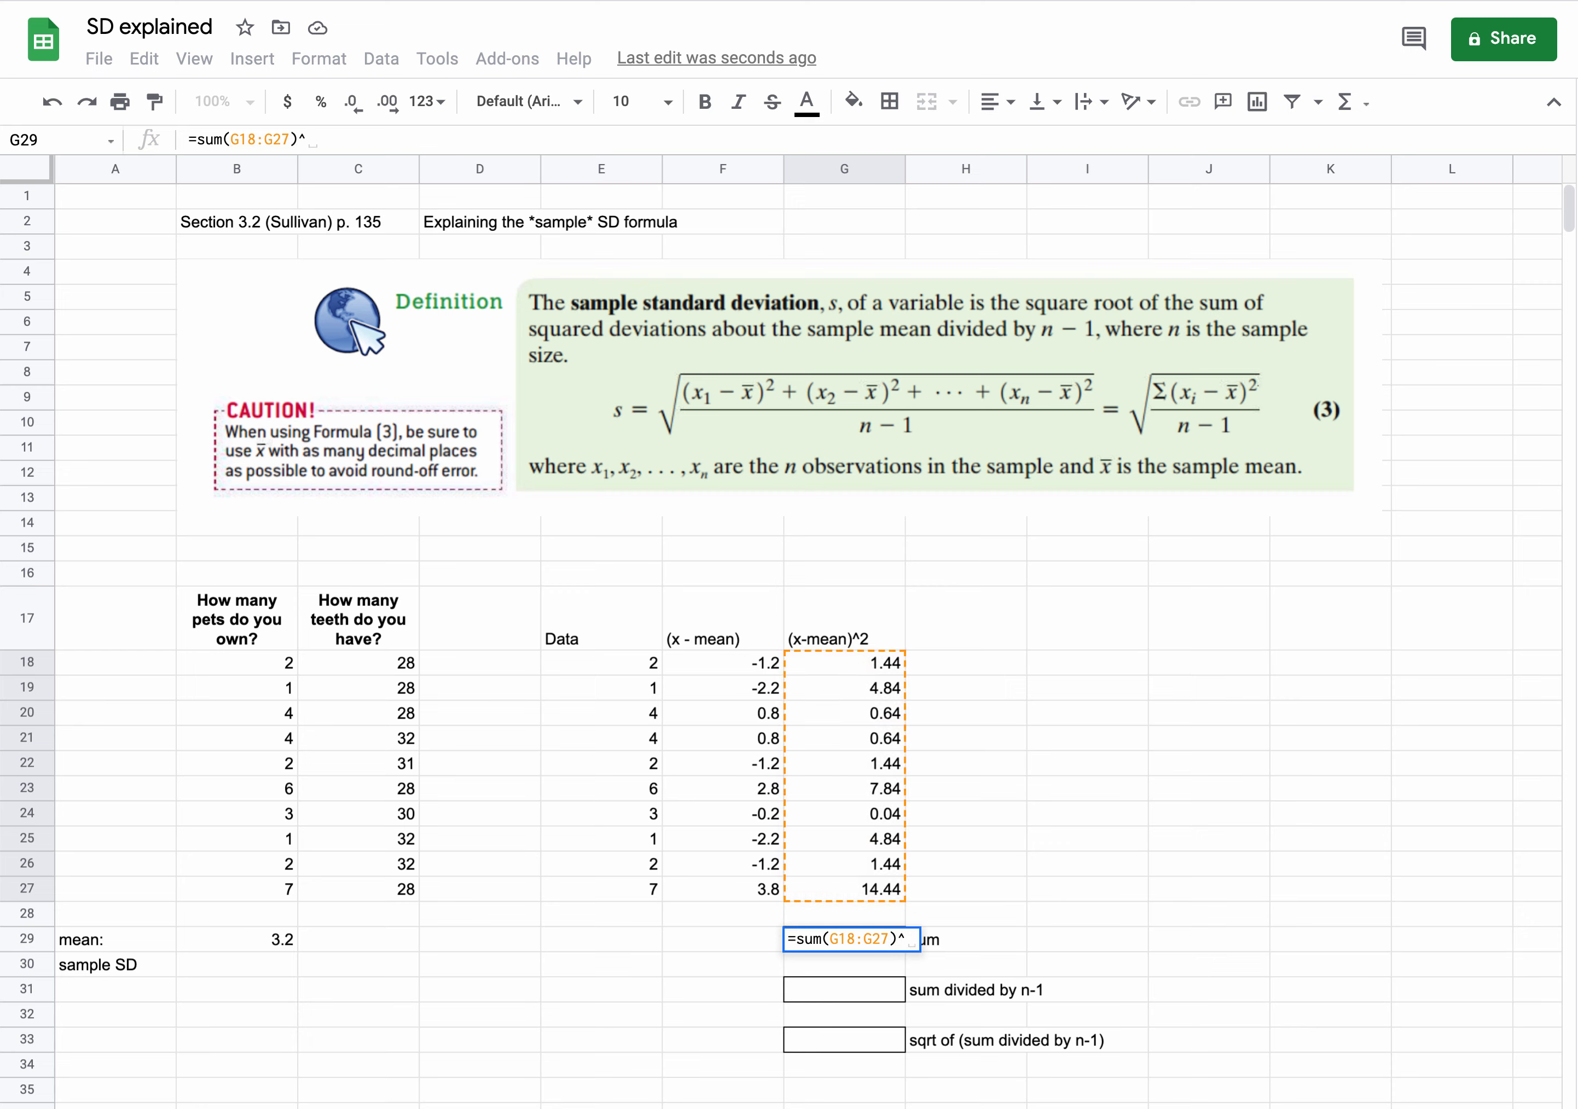
key(BackSpace)
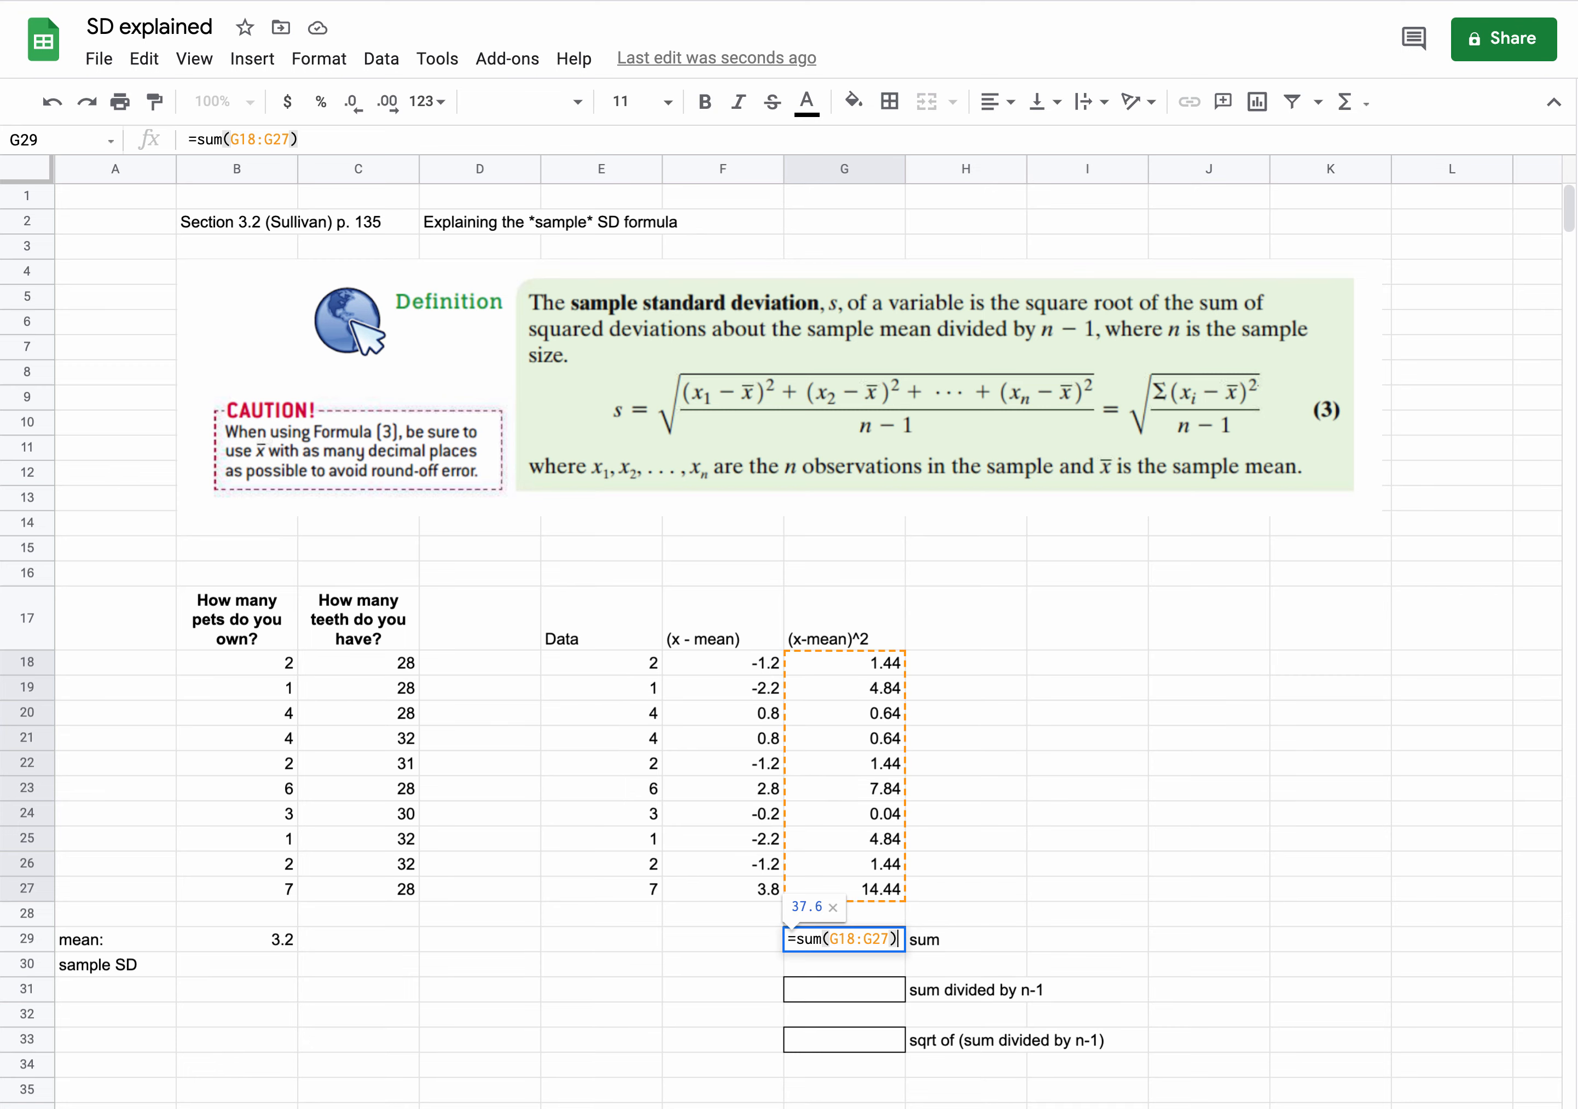
key(Return)
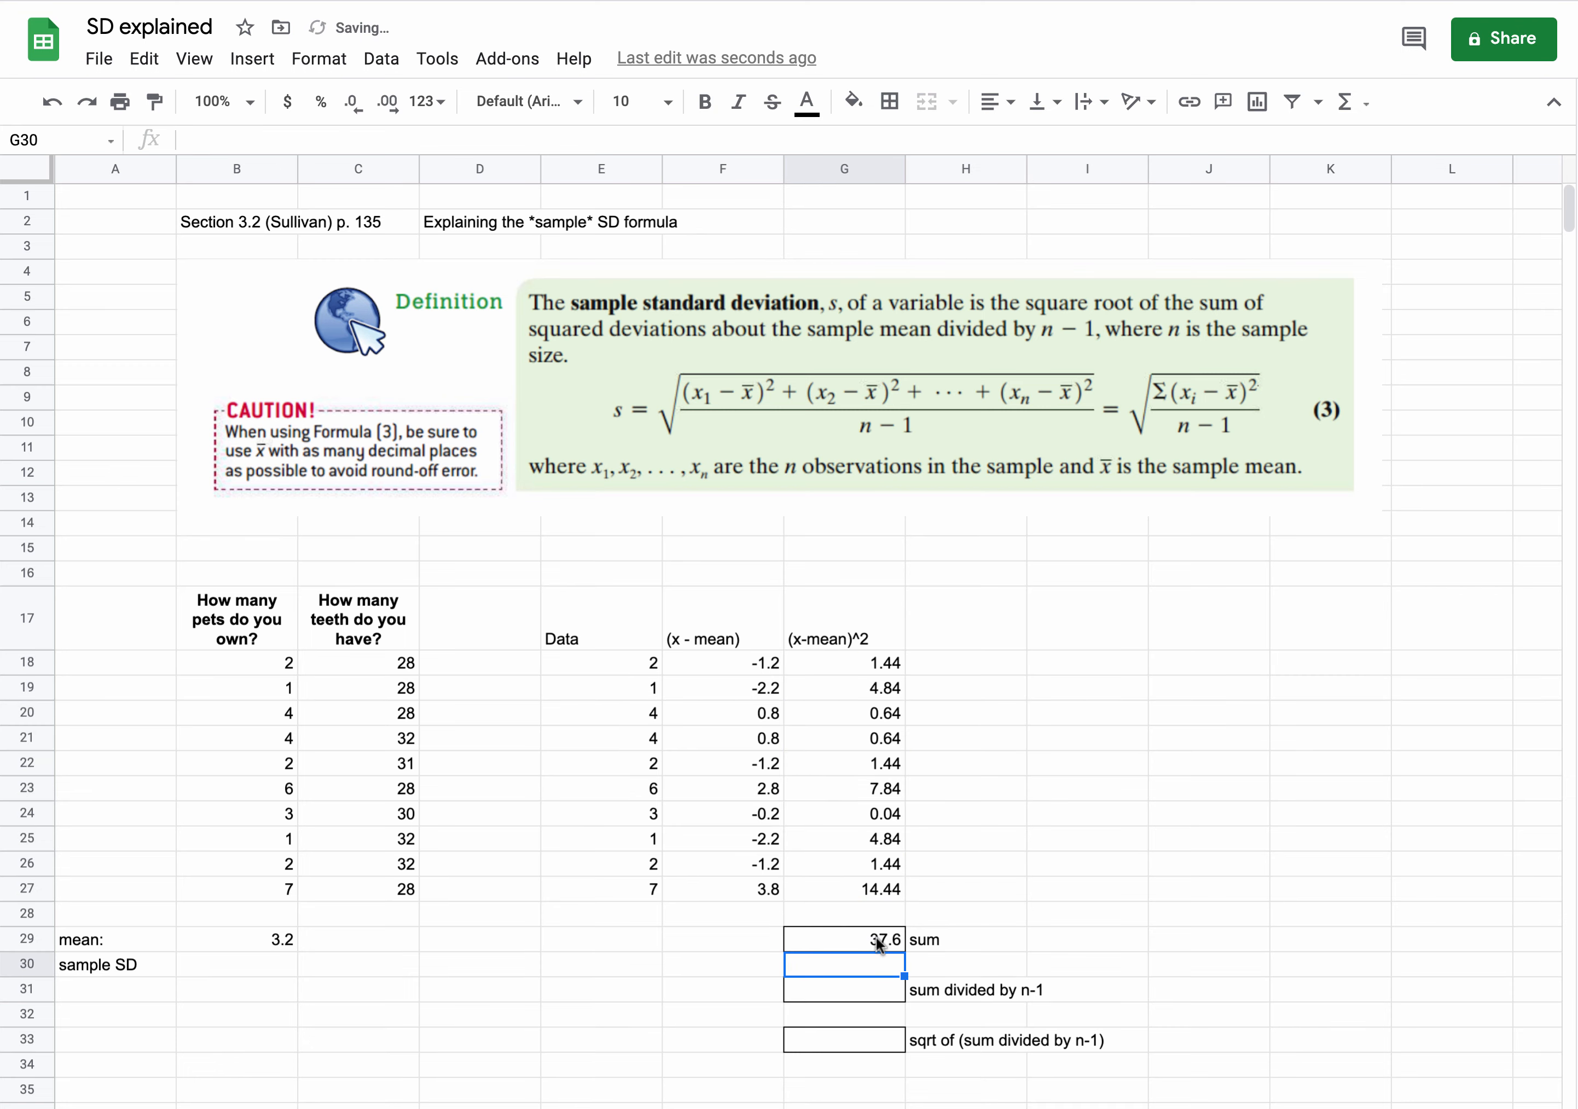
click(868, 935)
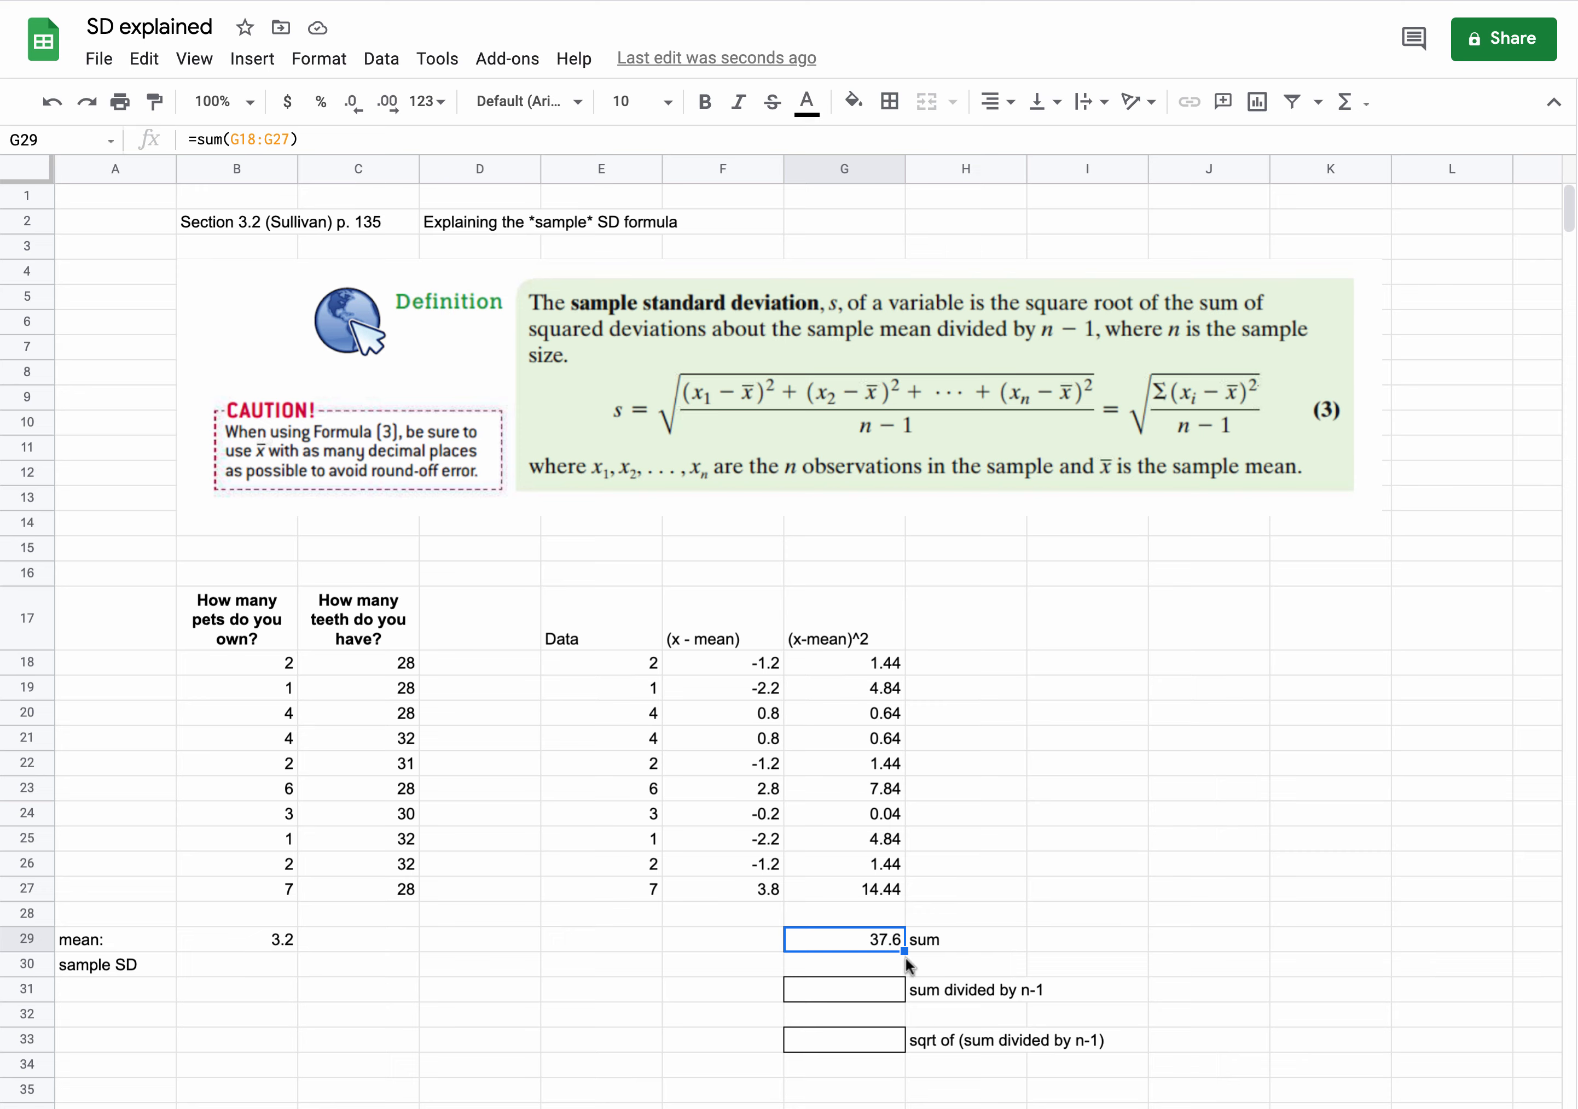
Calculate the sum divided by n-1 in G31 with the formula =G29/9.
click(840, 993)
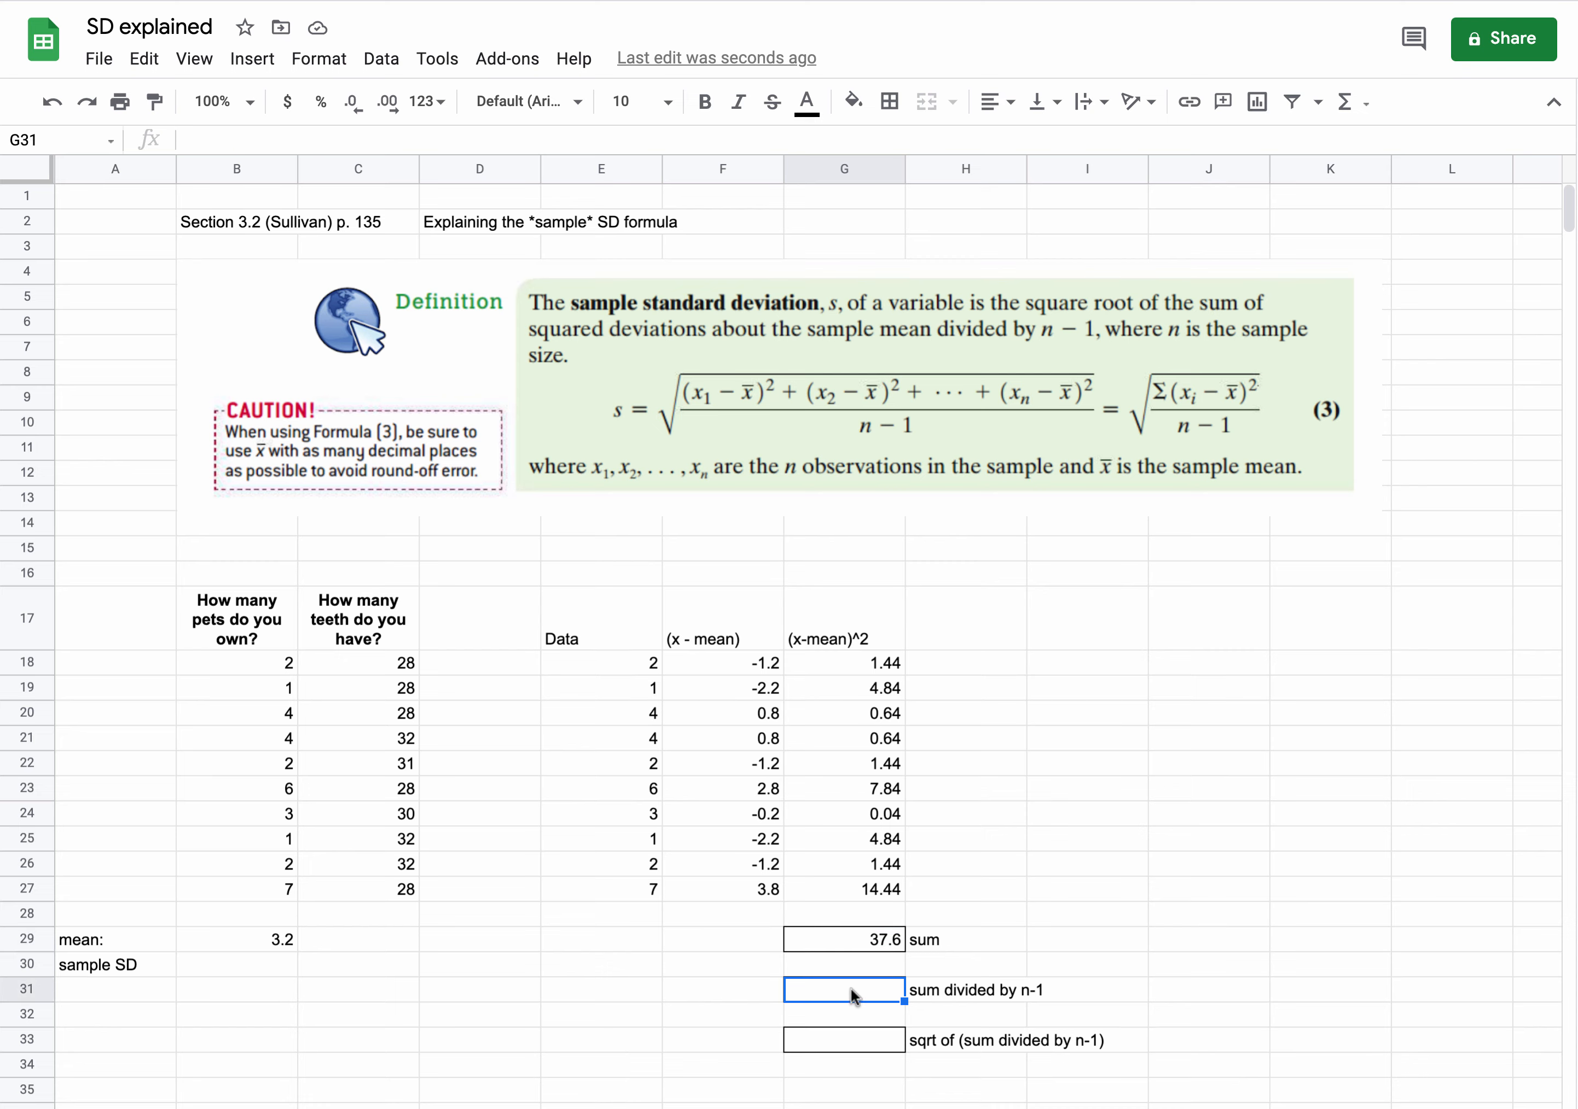
text(=)
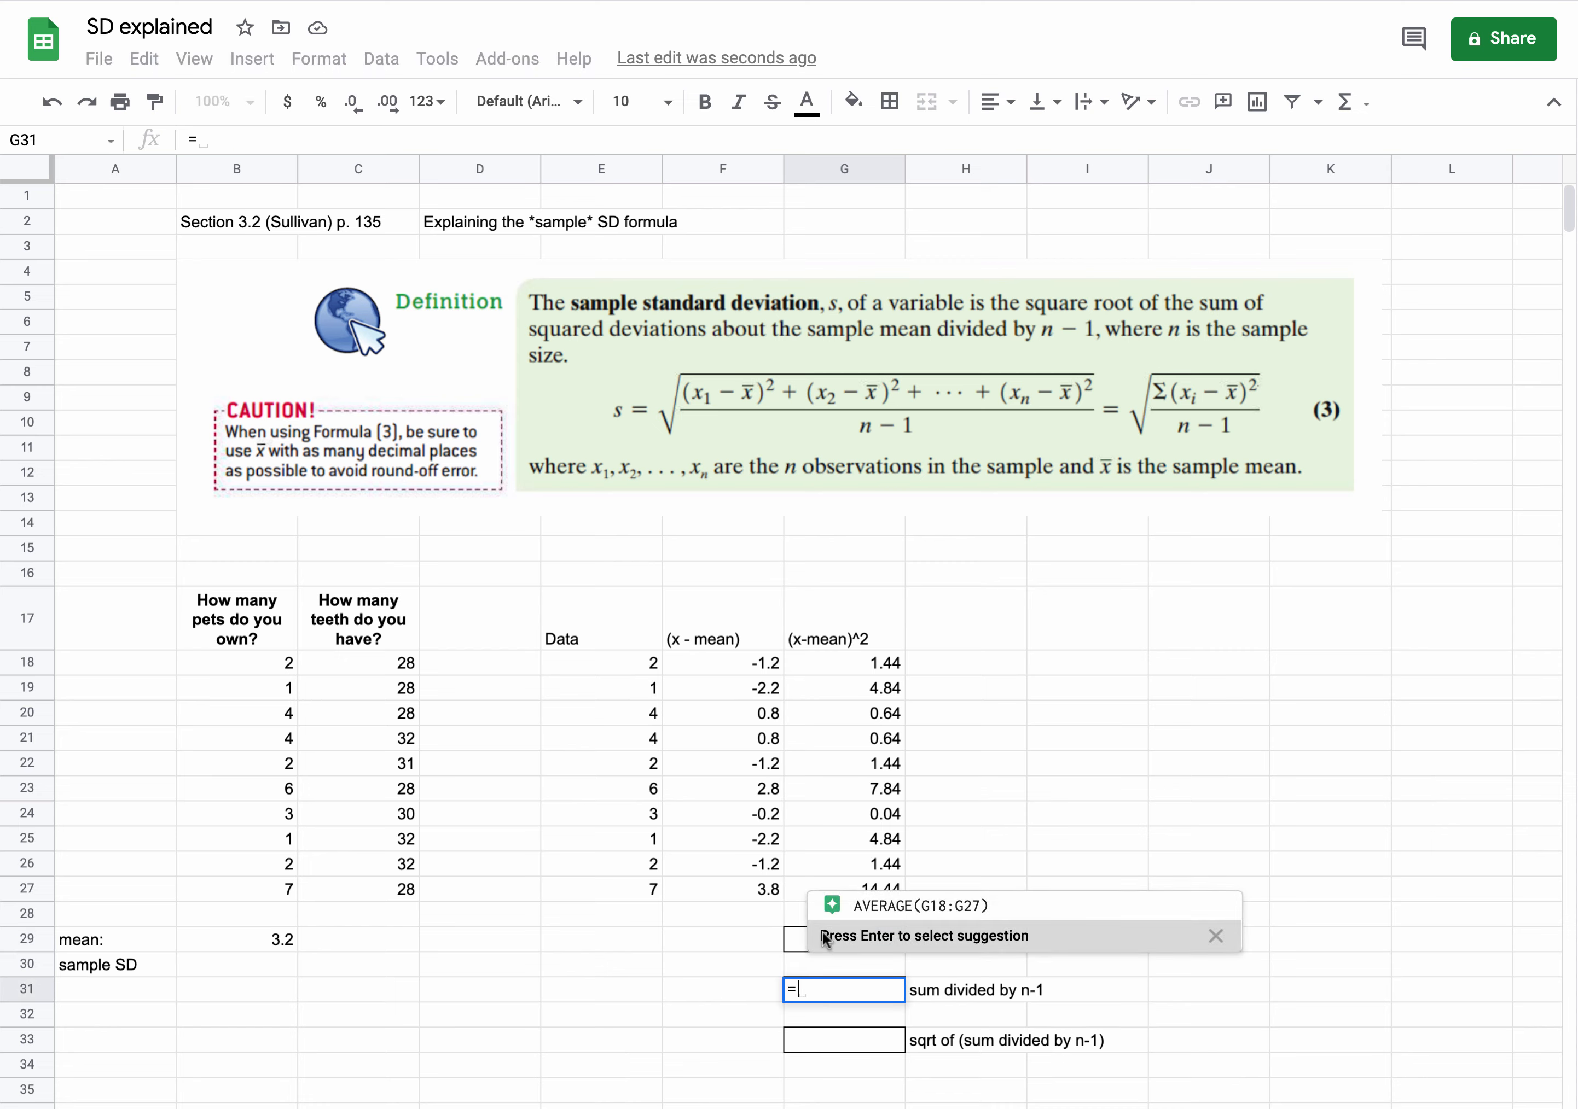
click(796, 940)
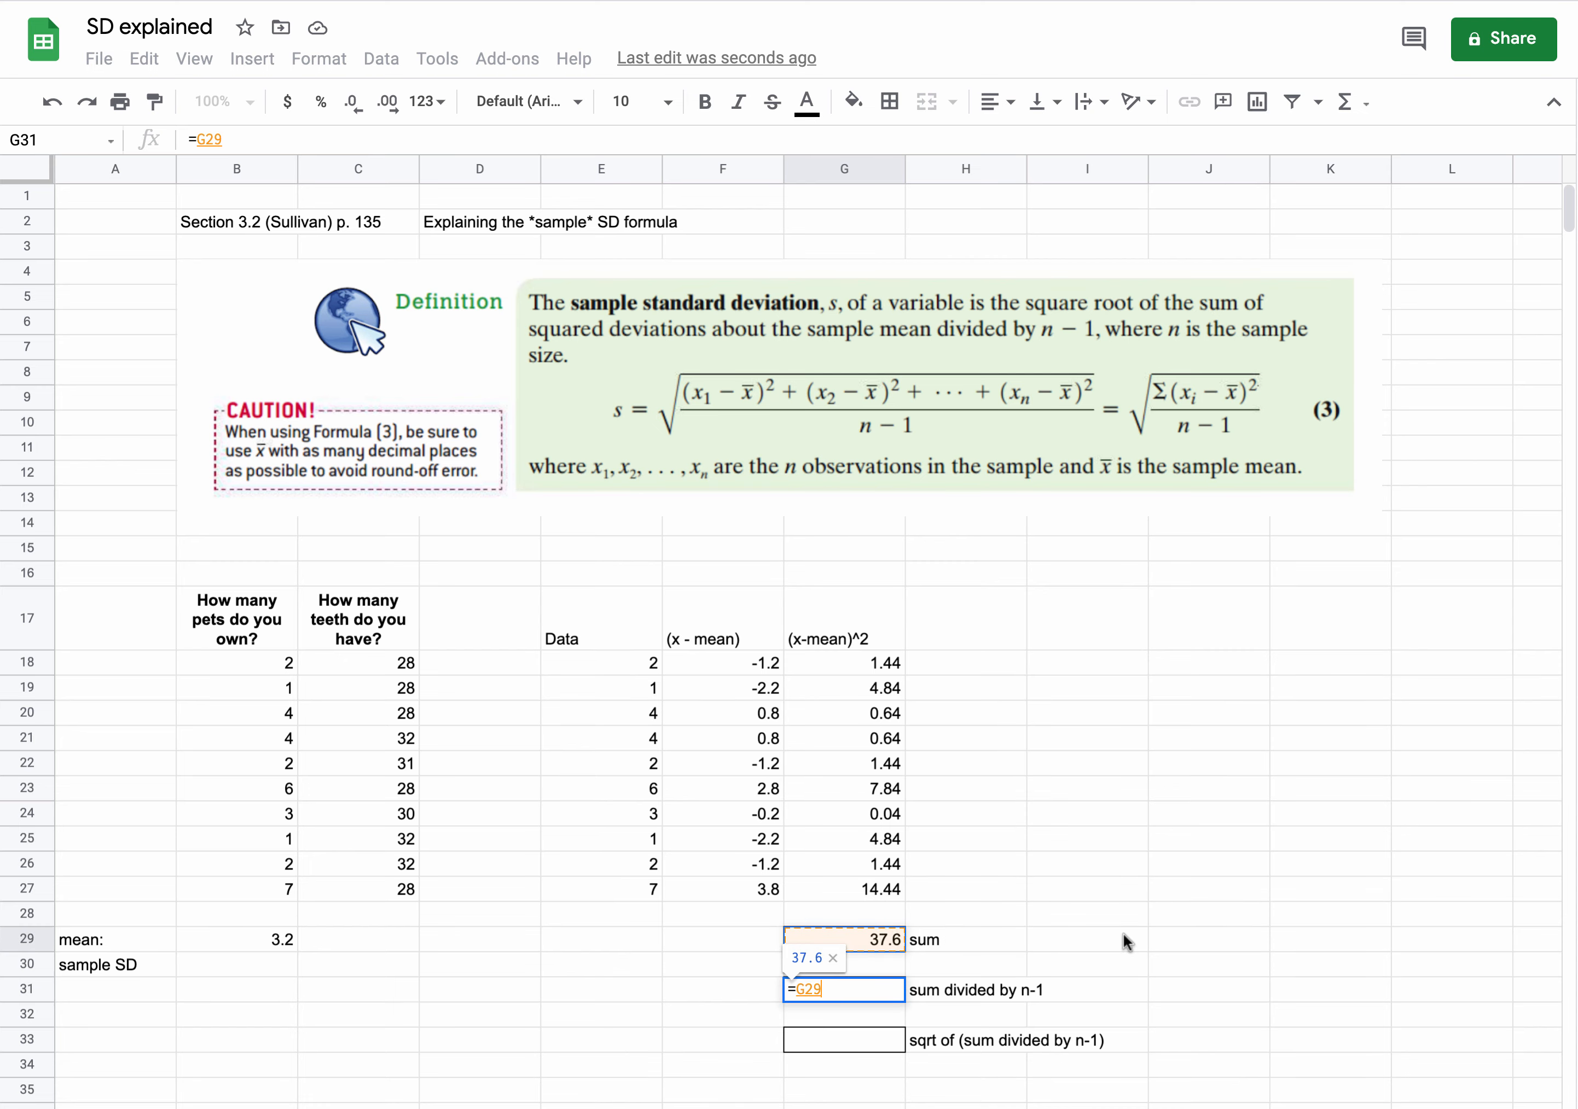
text(/)
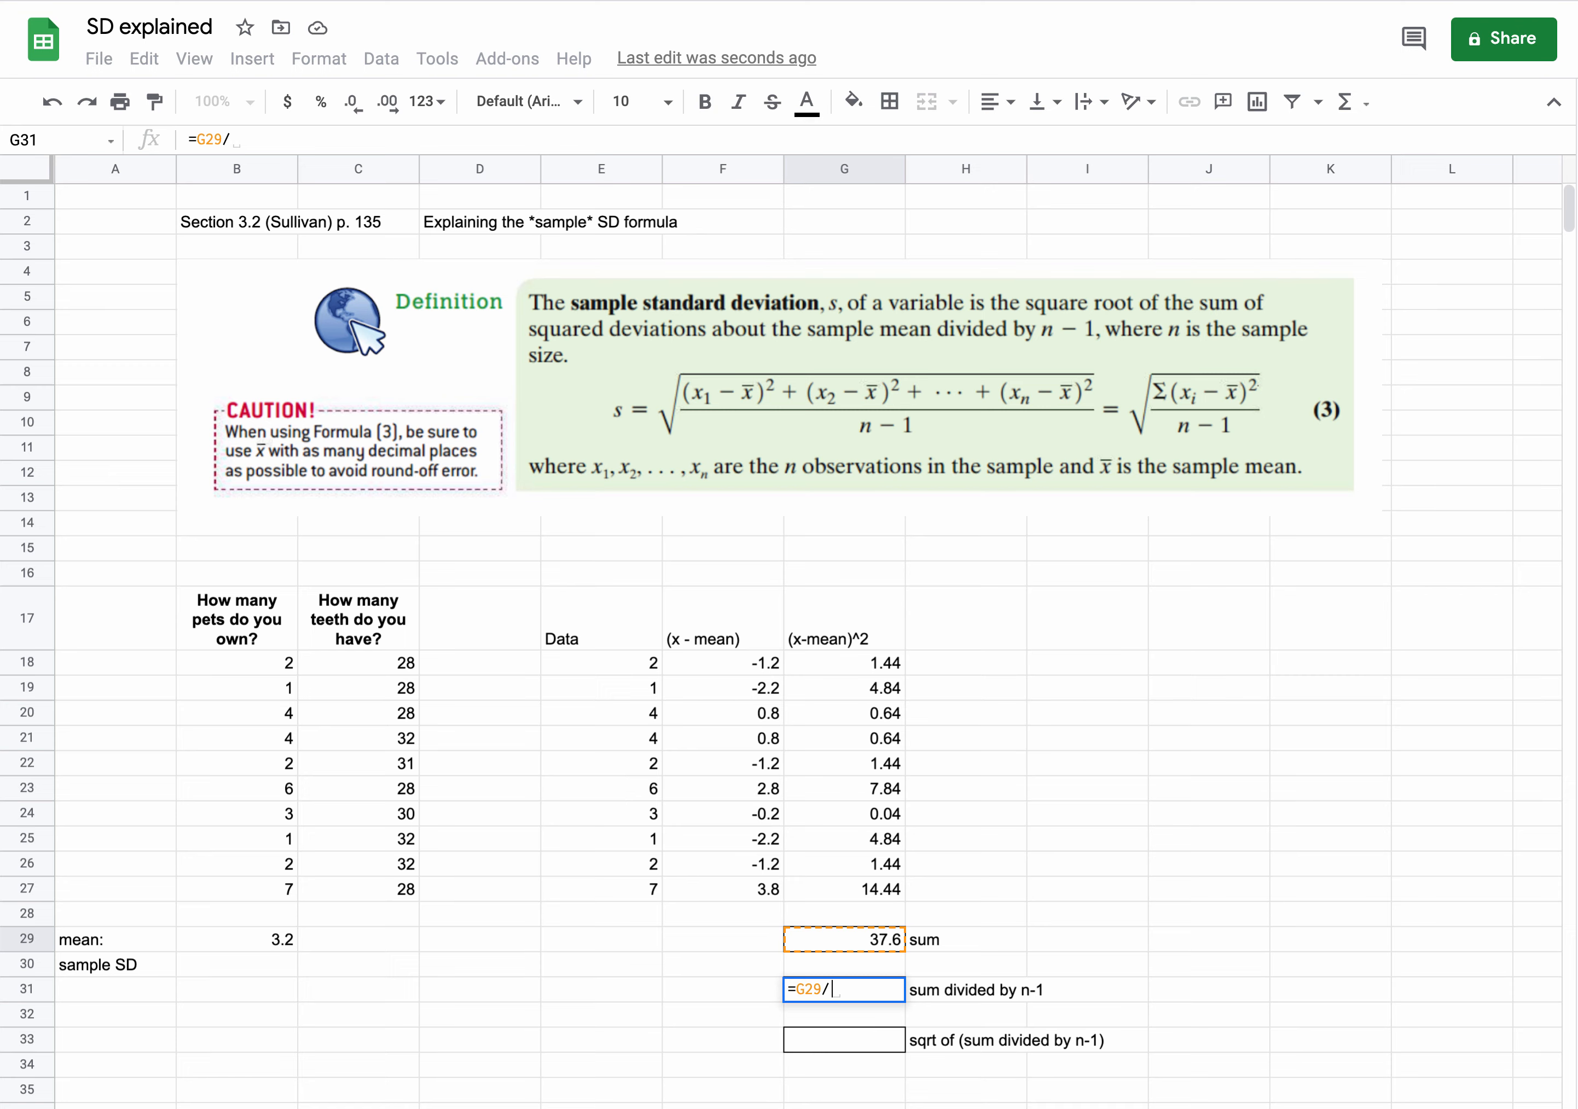
text(9)
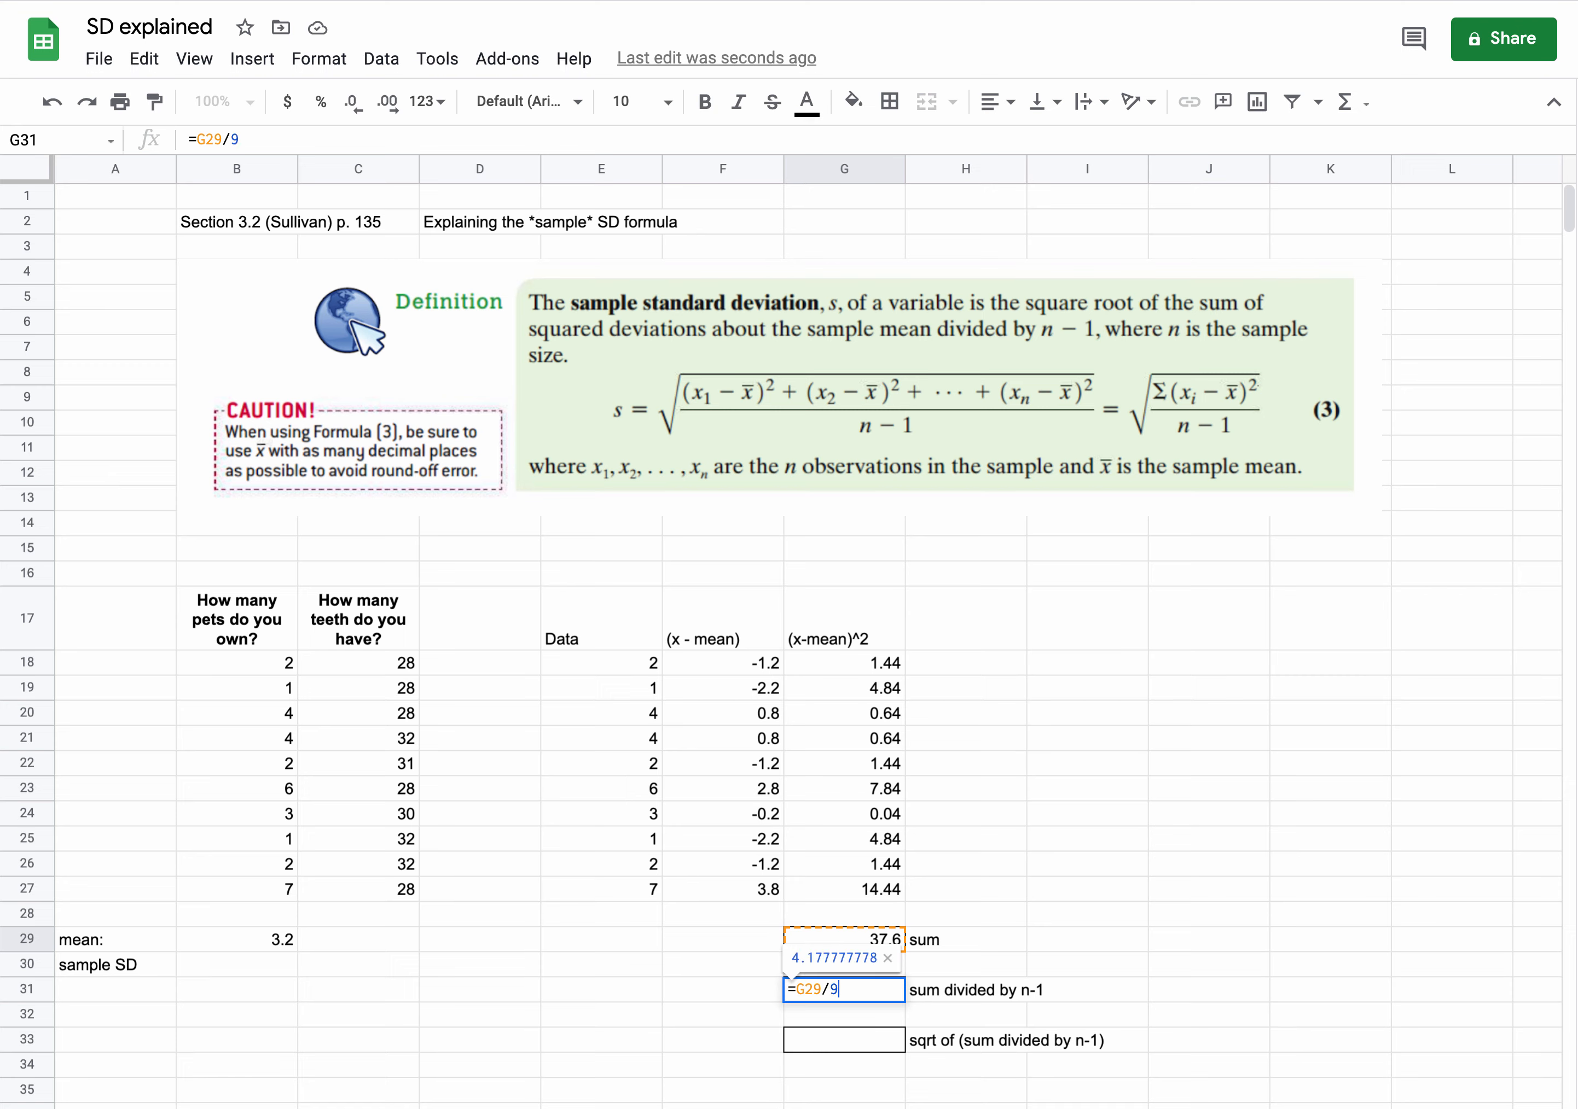
key(Return)
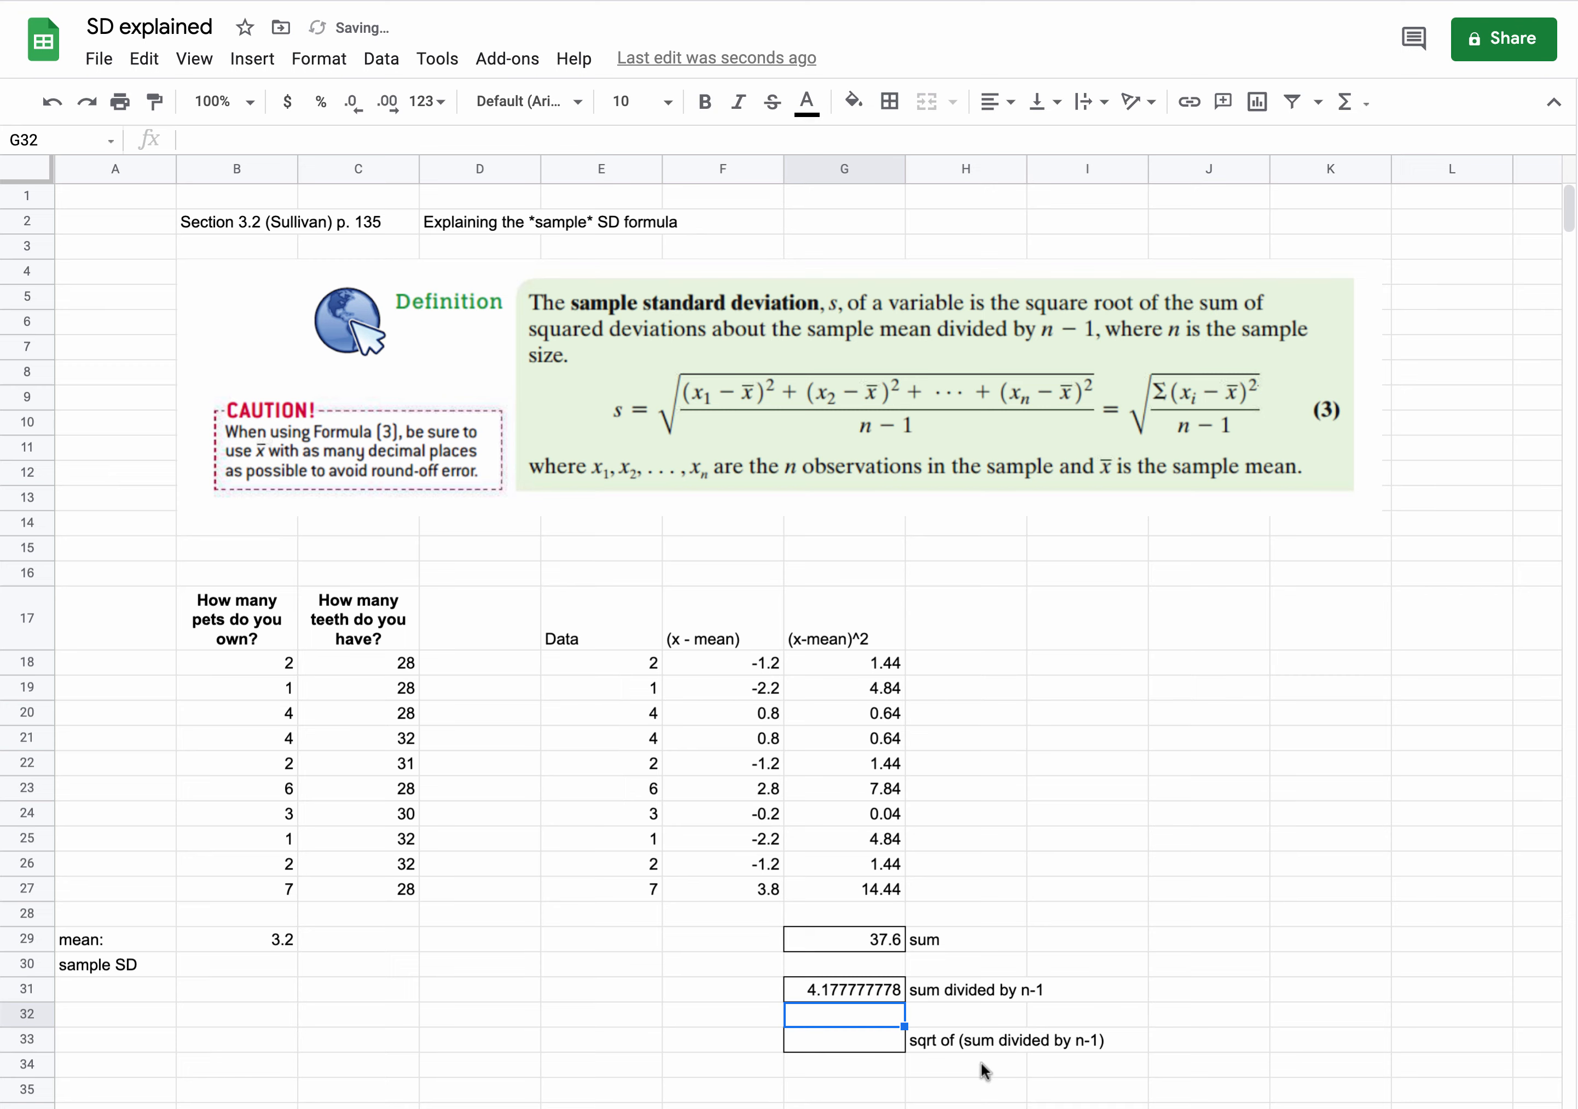
Calculate the square root of the divided sum in G33 with the formula =sqrt(G31).
click(881, 1040)
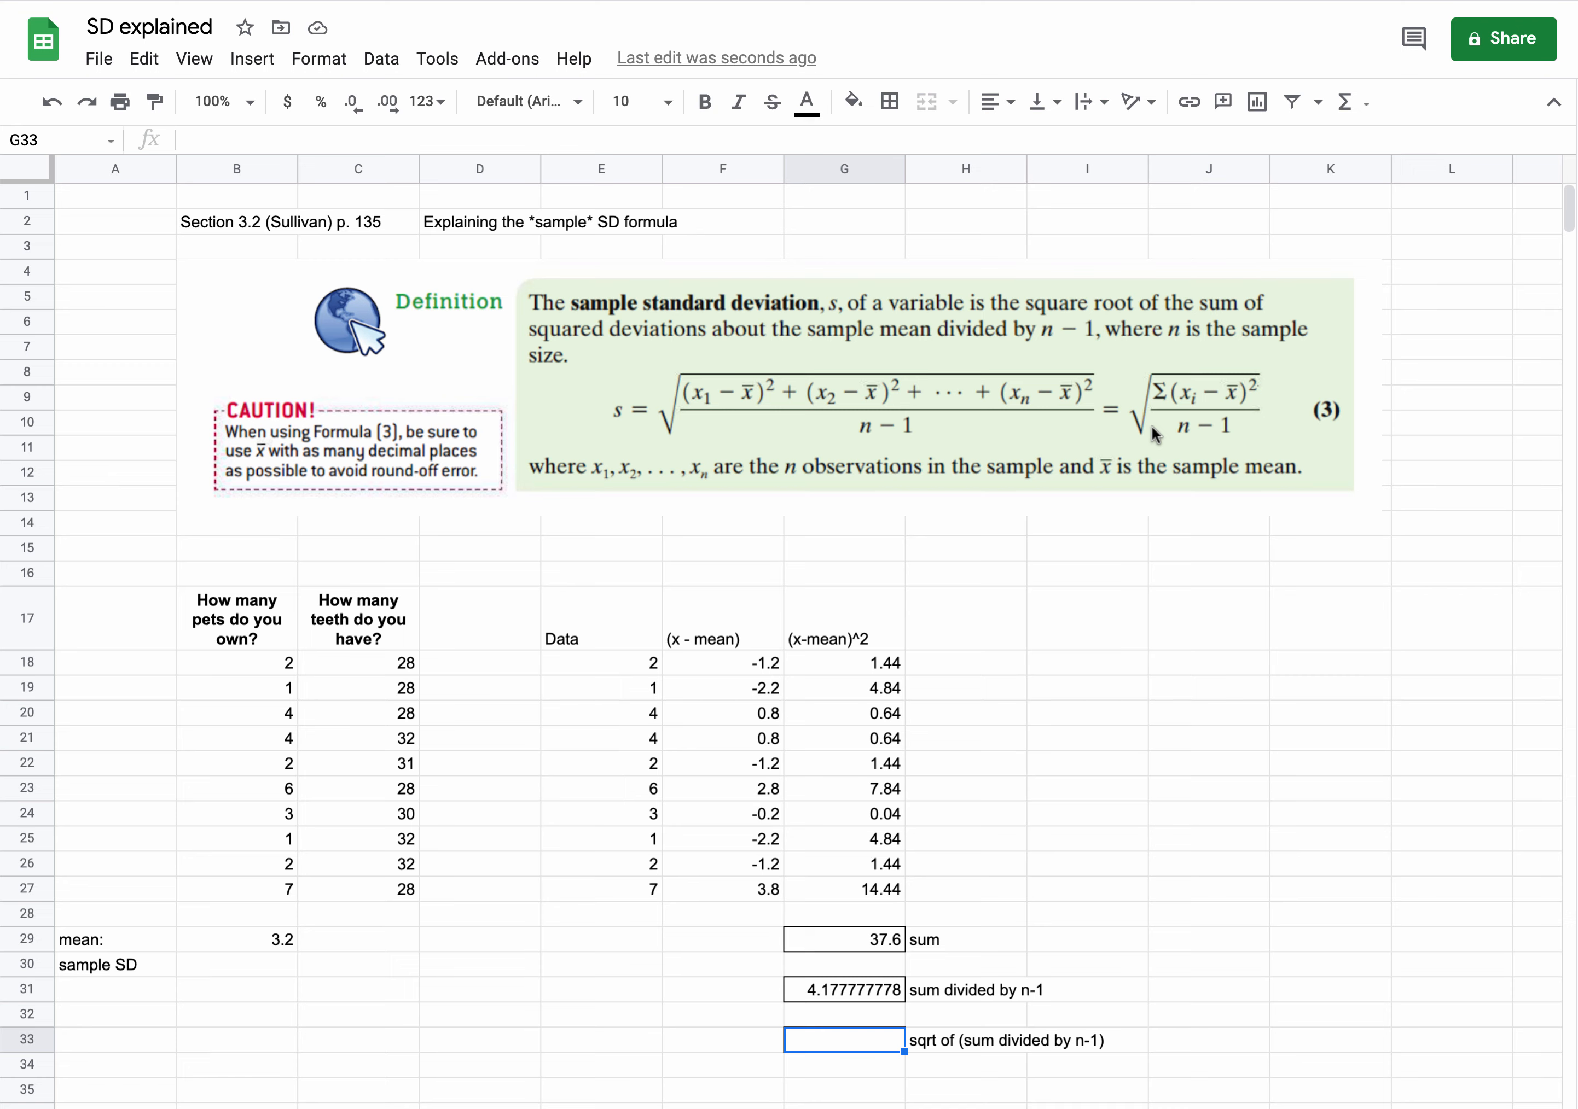
text(=)
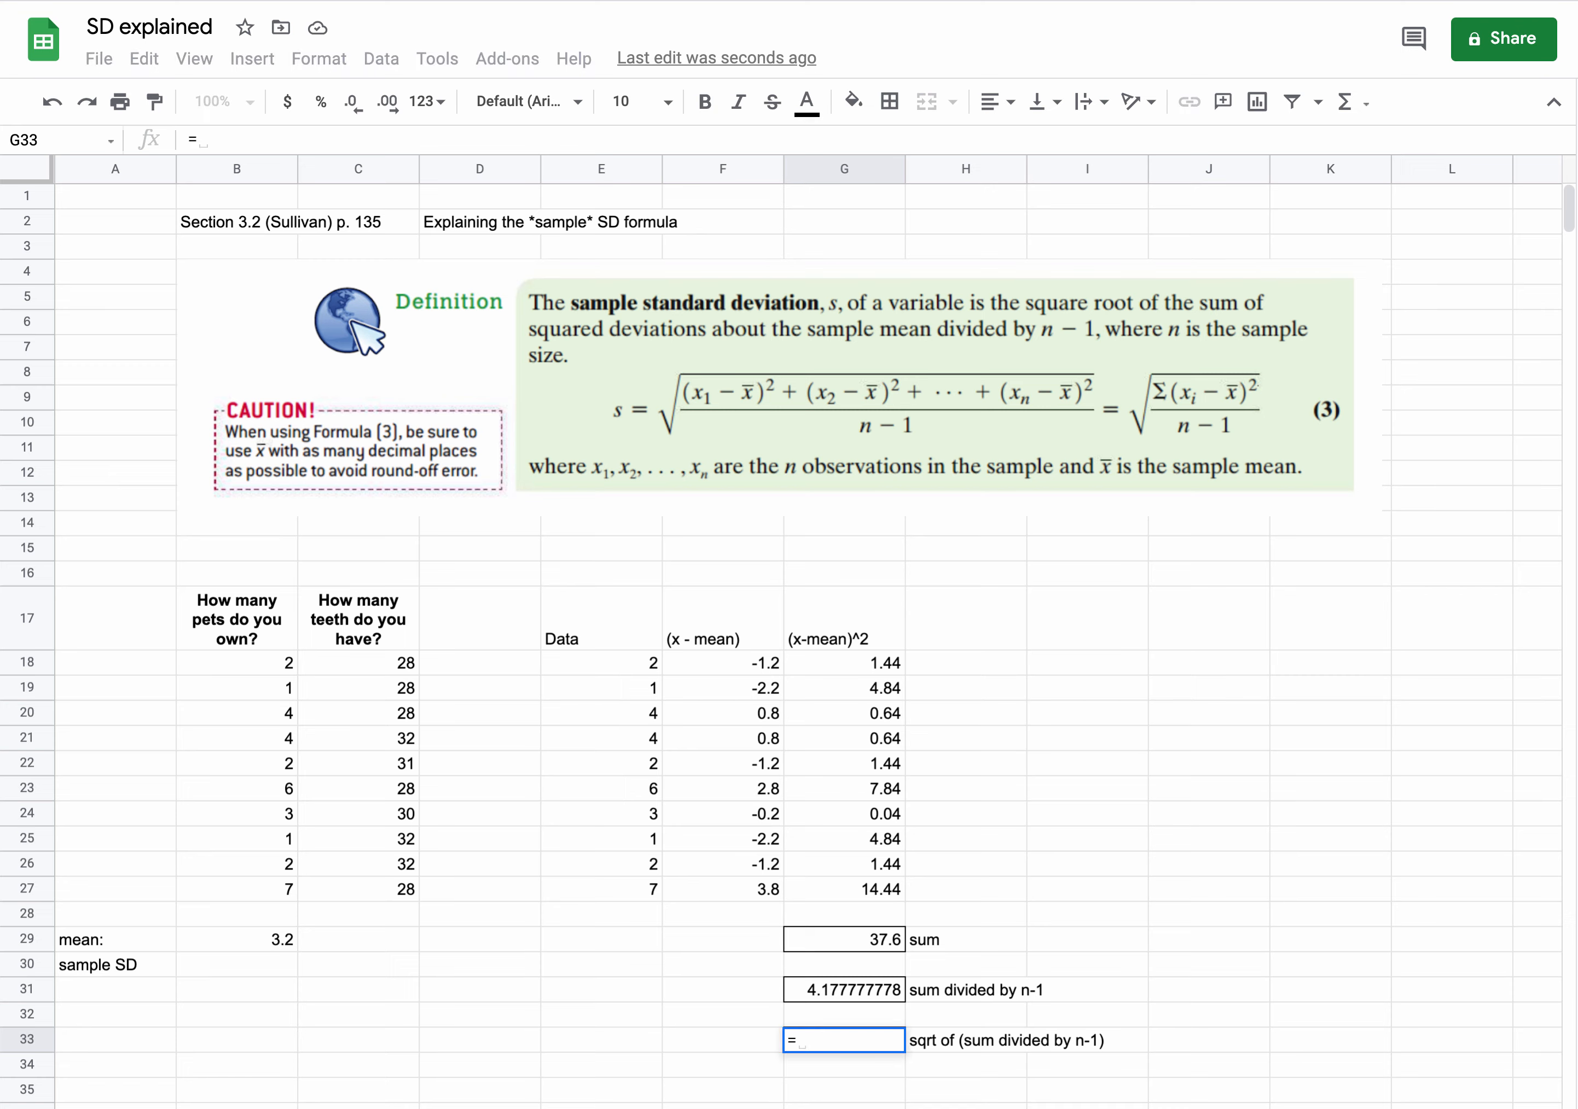
text(s)
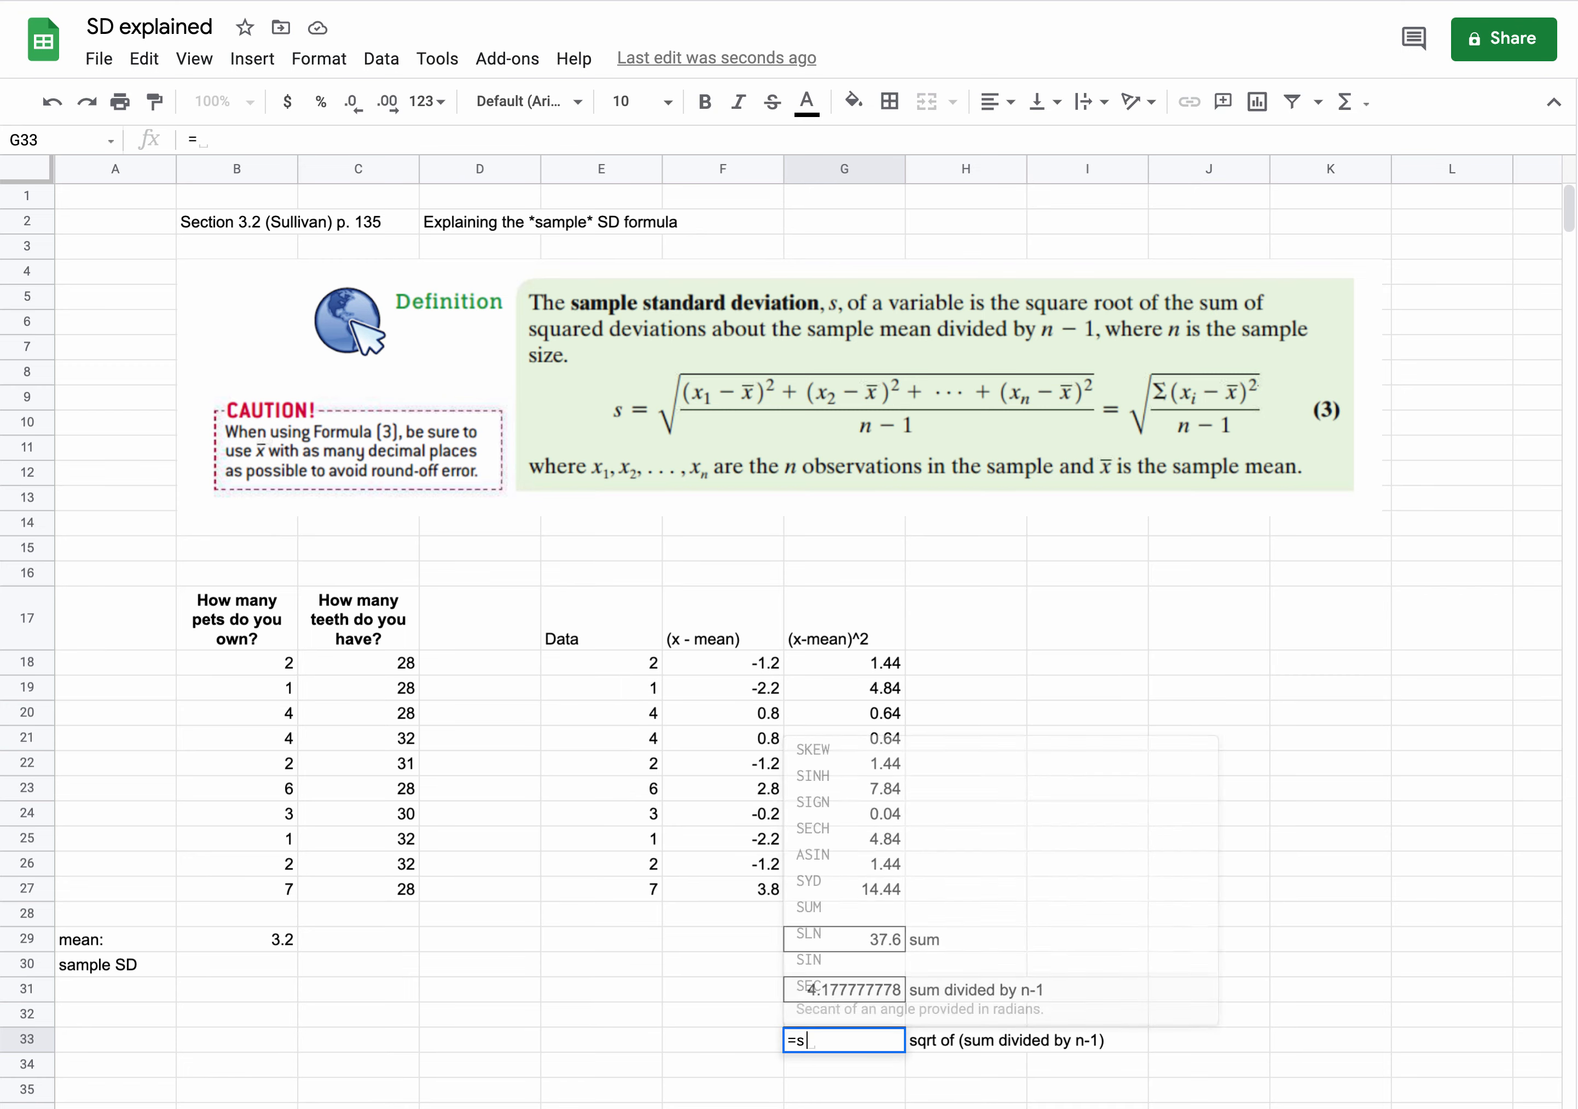
text(qrt()
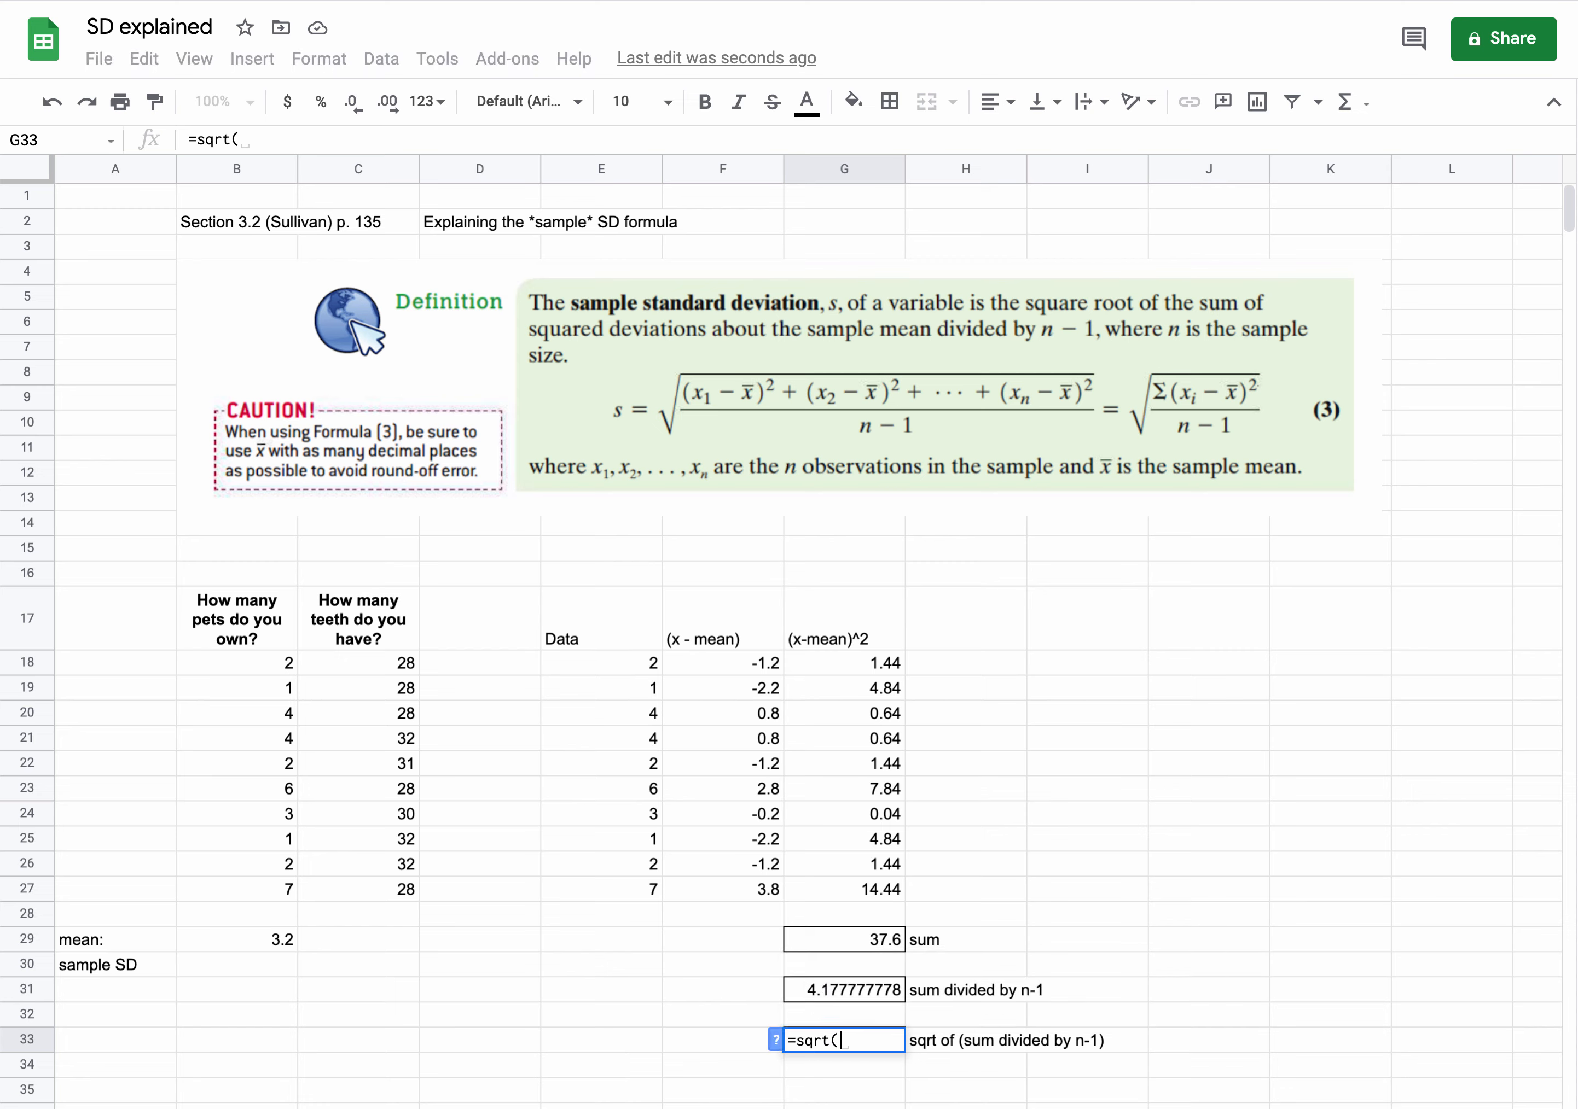
click(869, 989)
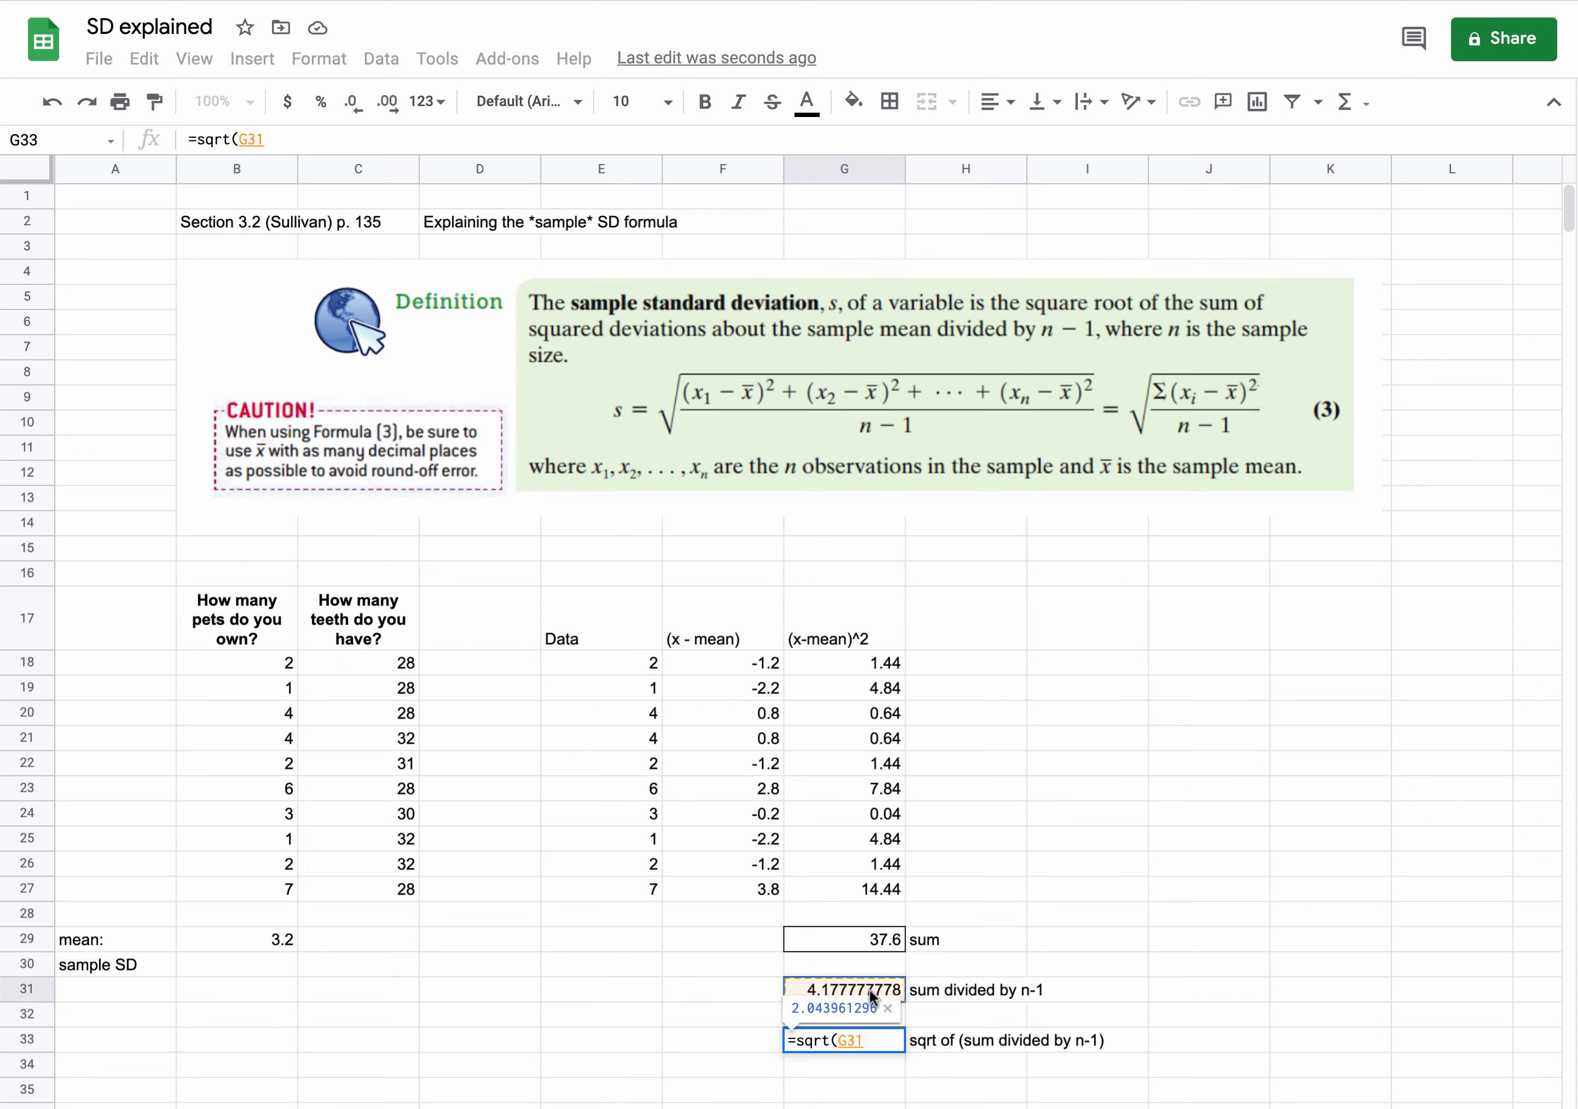
text())
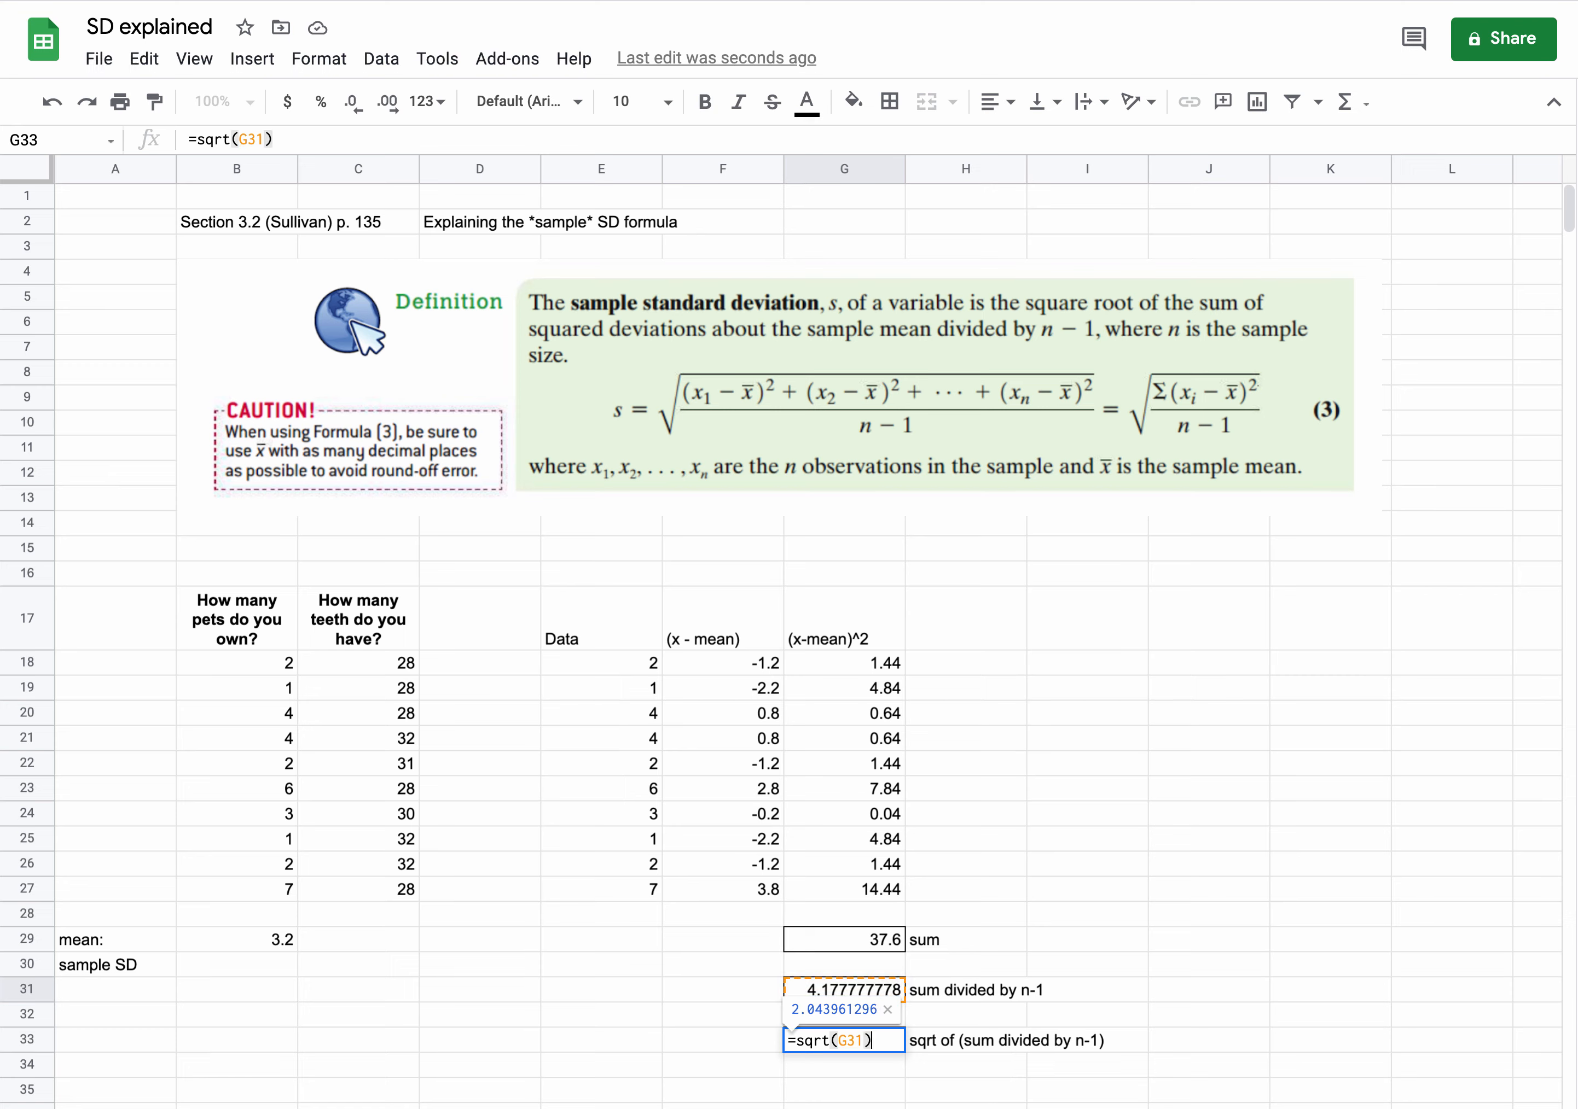
key(Return)
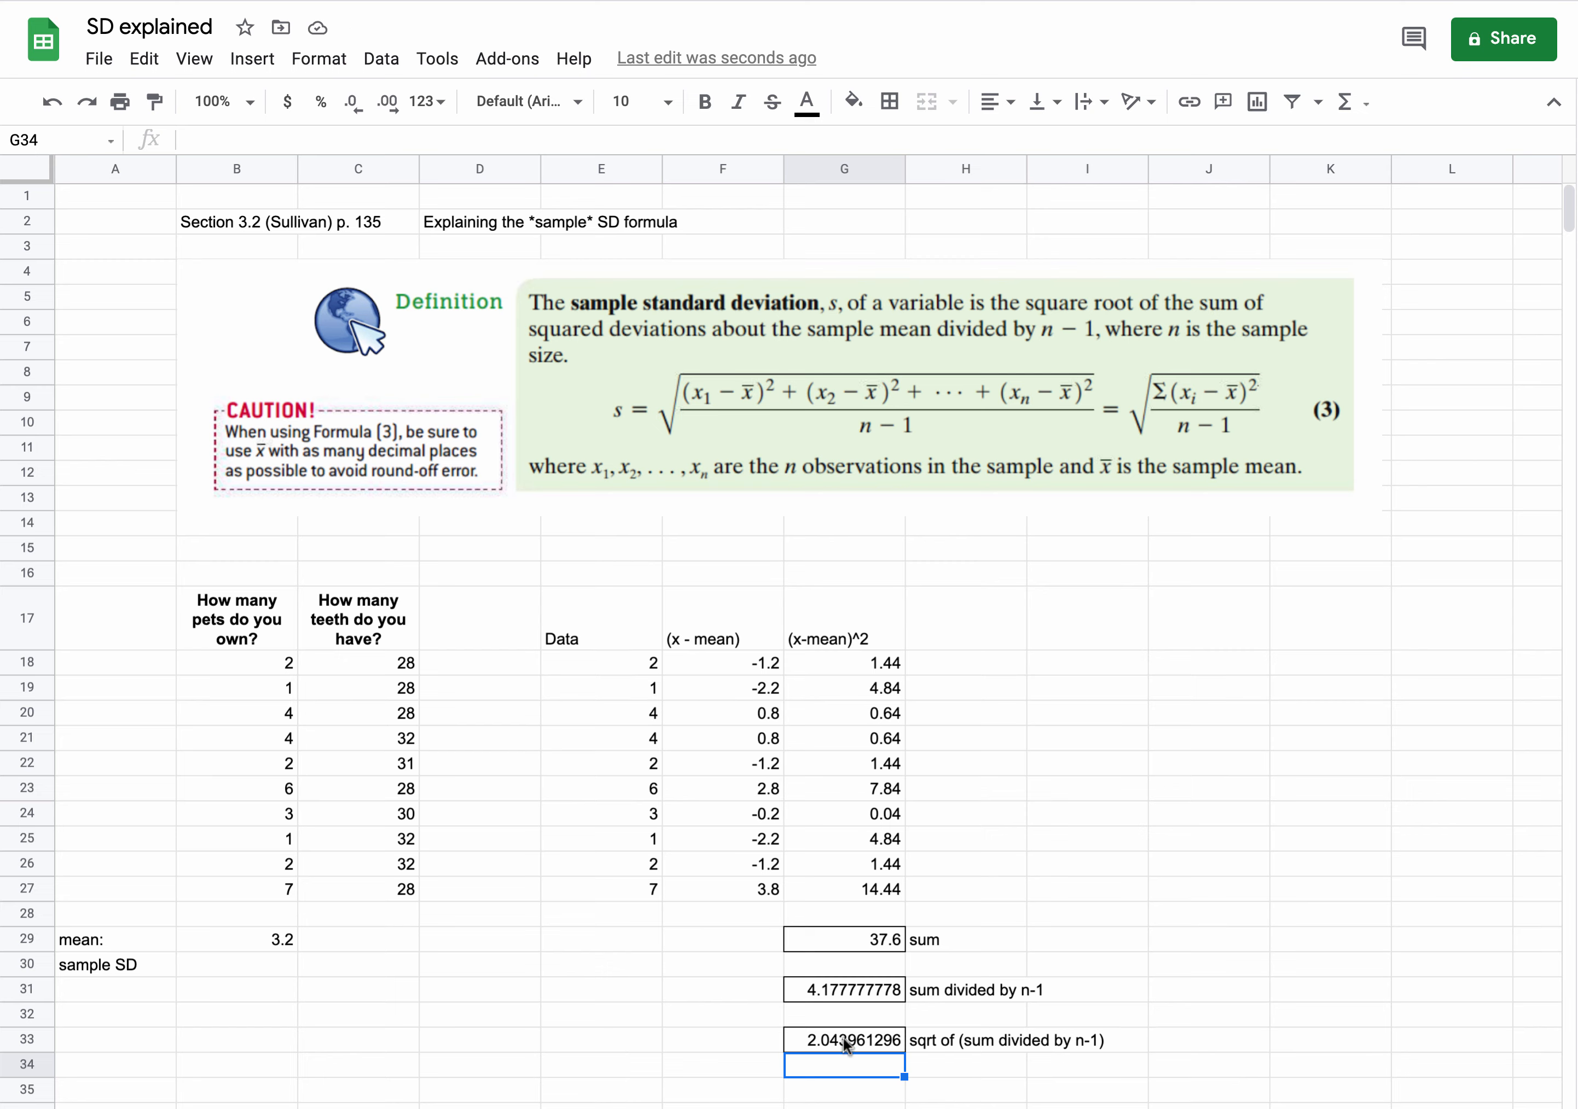
click(842, 1036)
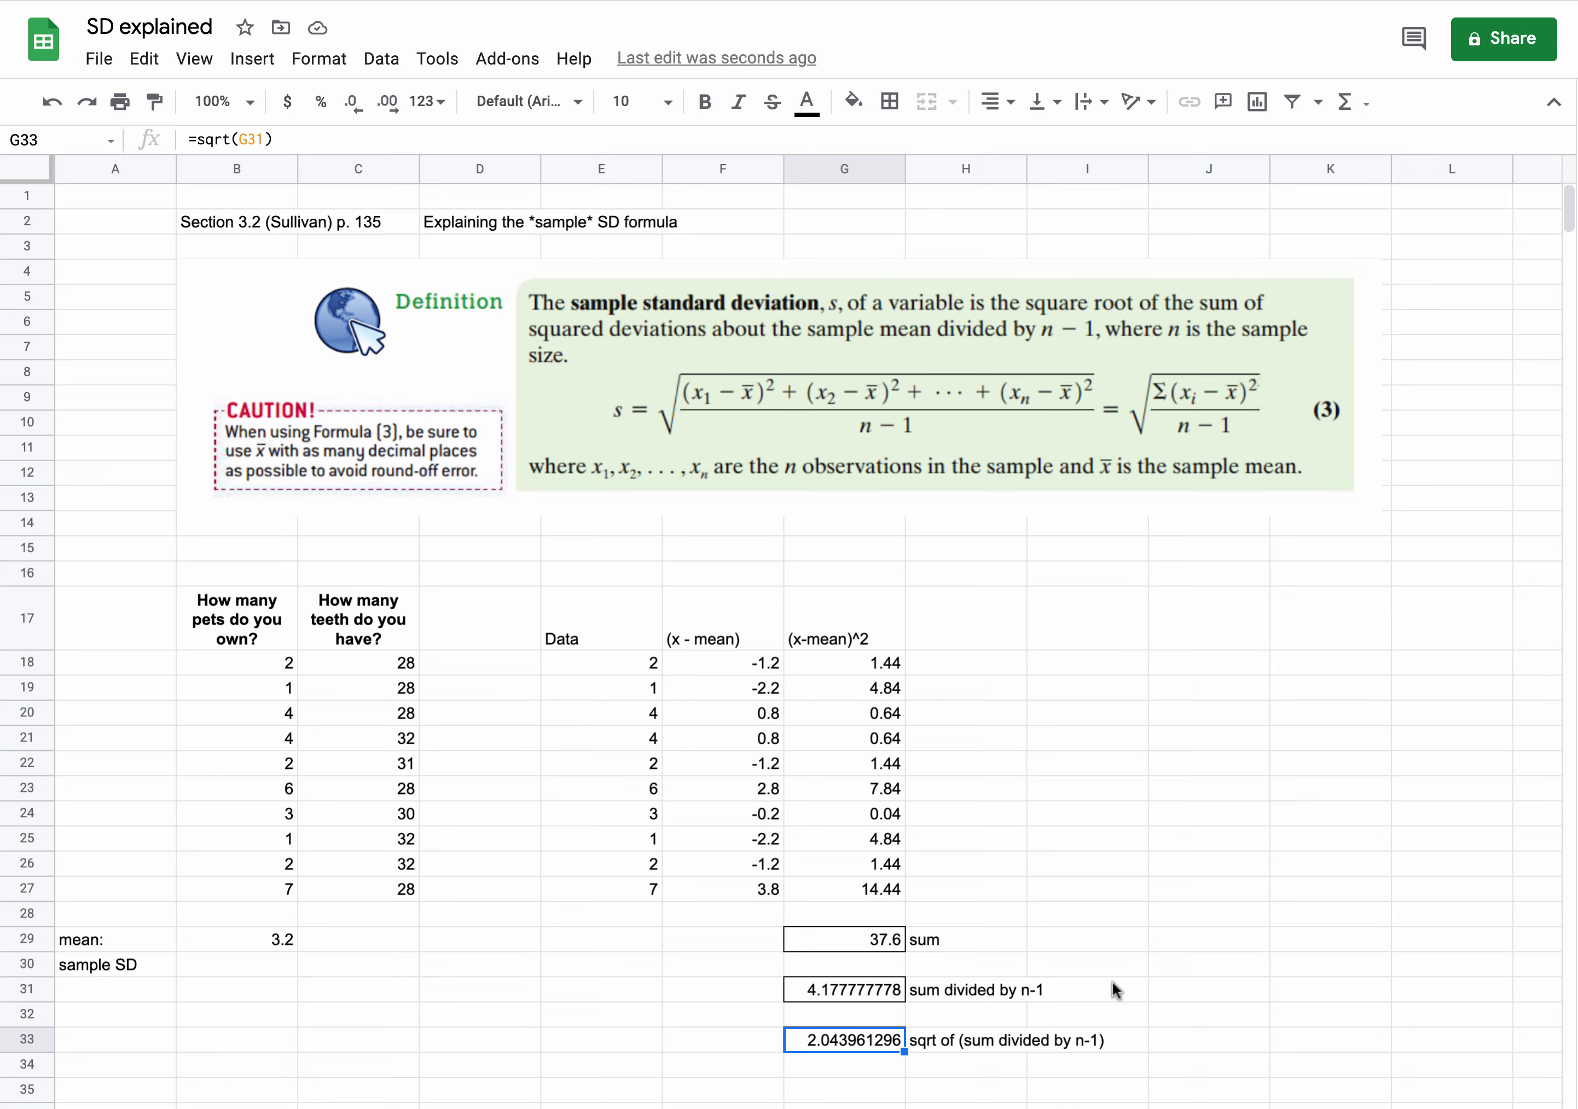
click(1070, 896)
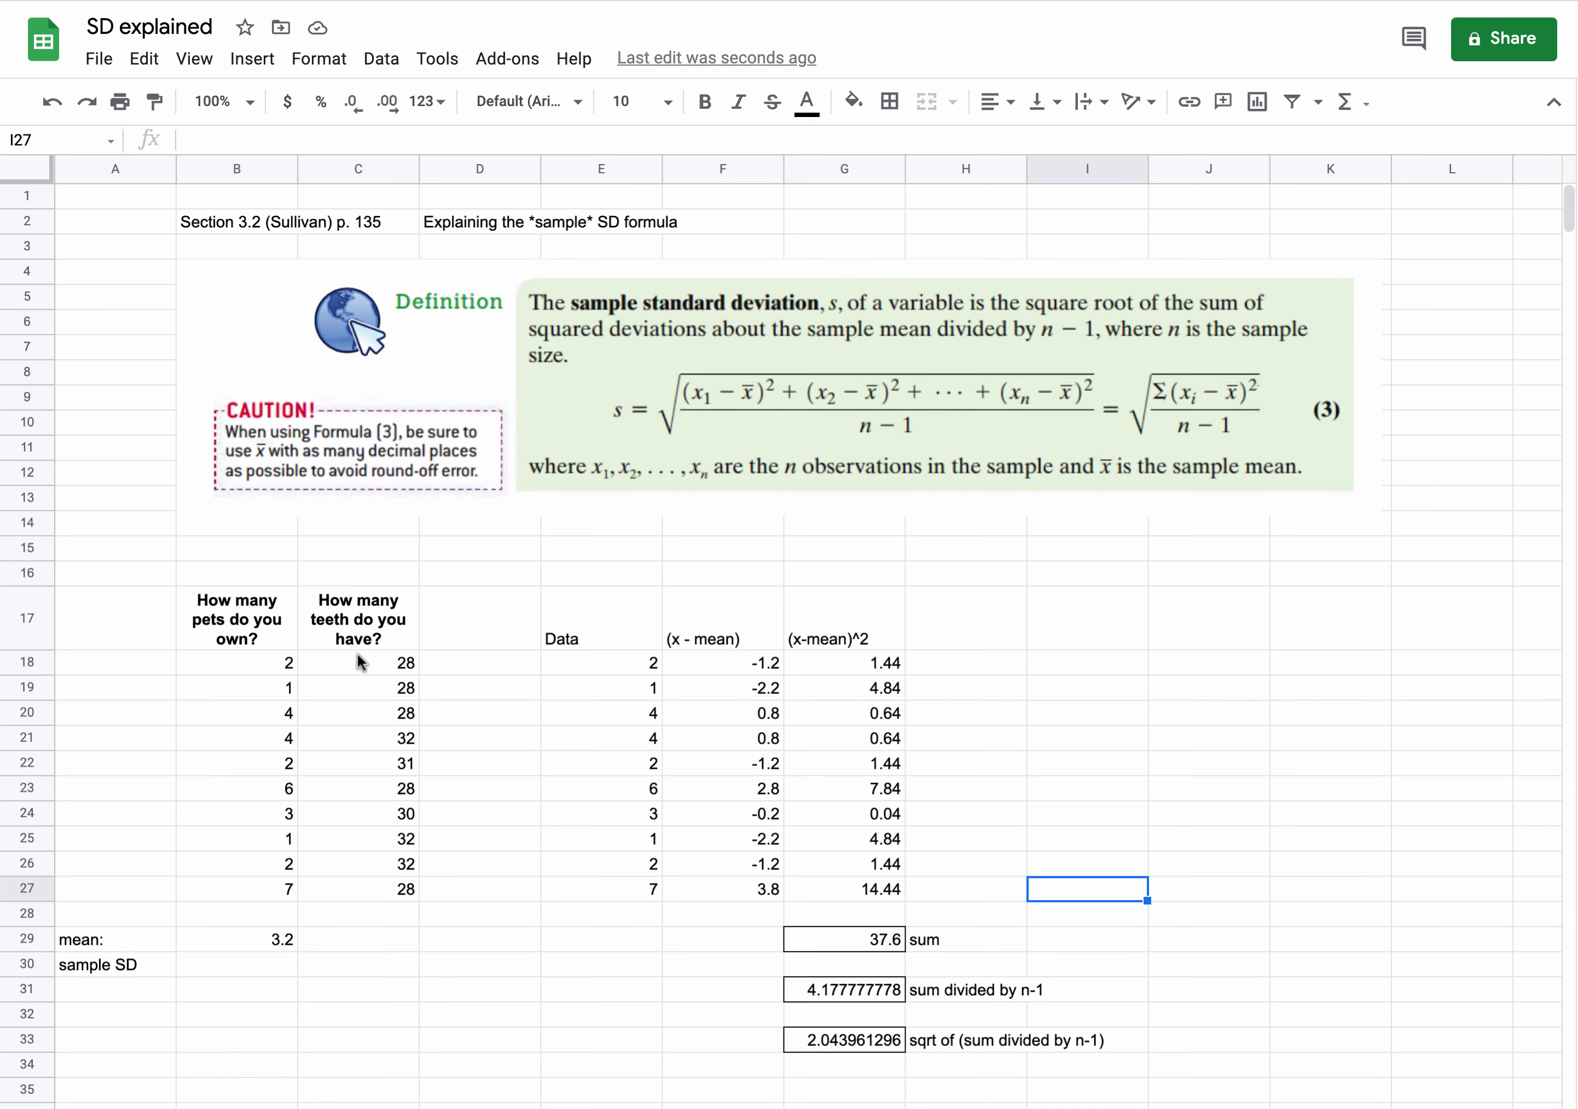
Enter 2.04 as the sample SD of the pets data in B30.
click(846, 1038)
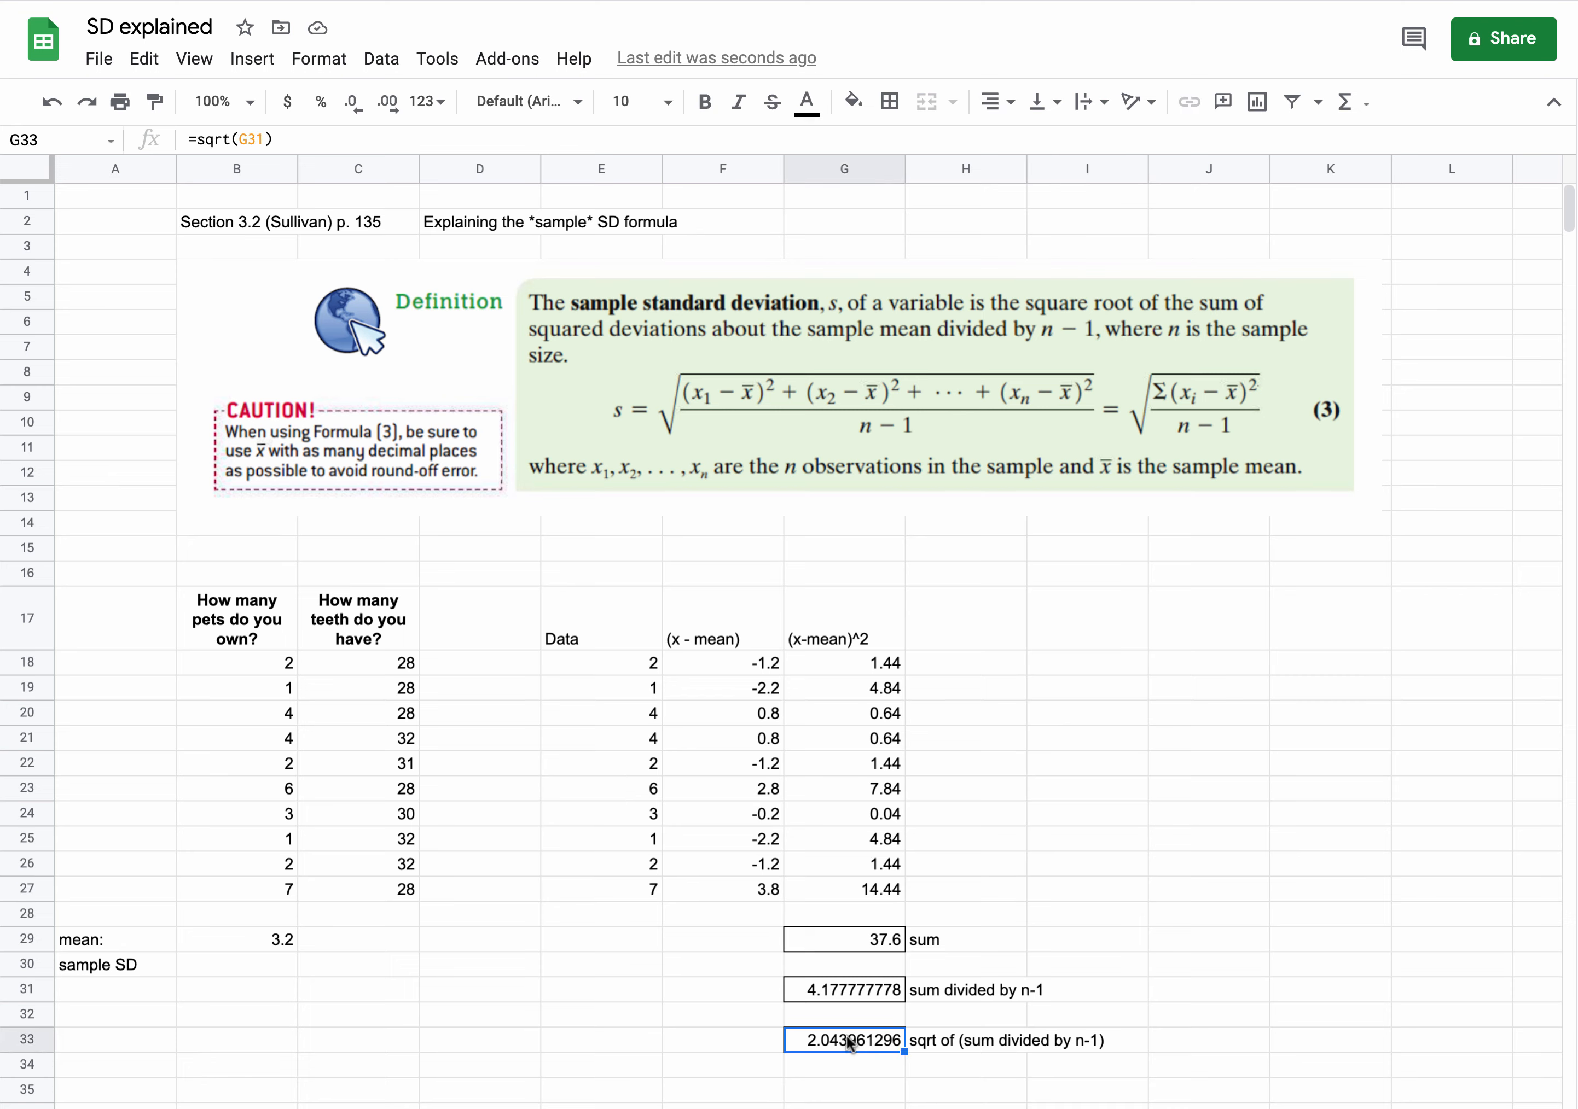
click(218, 963)
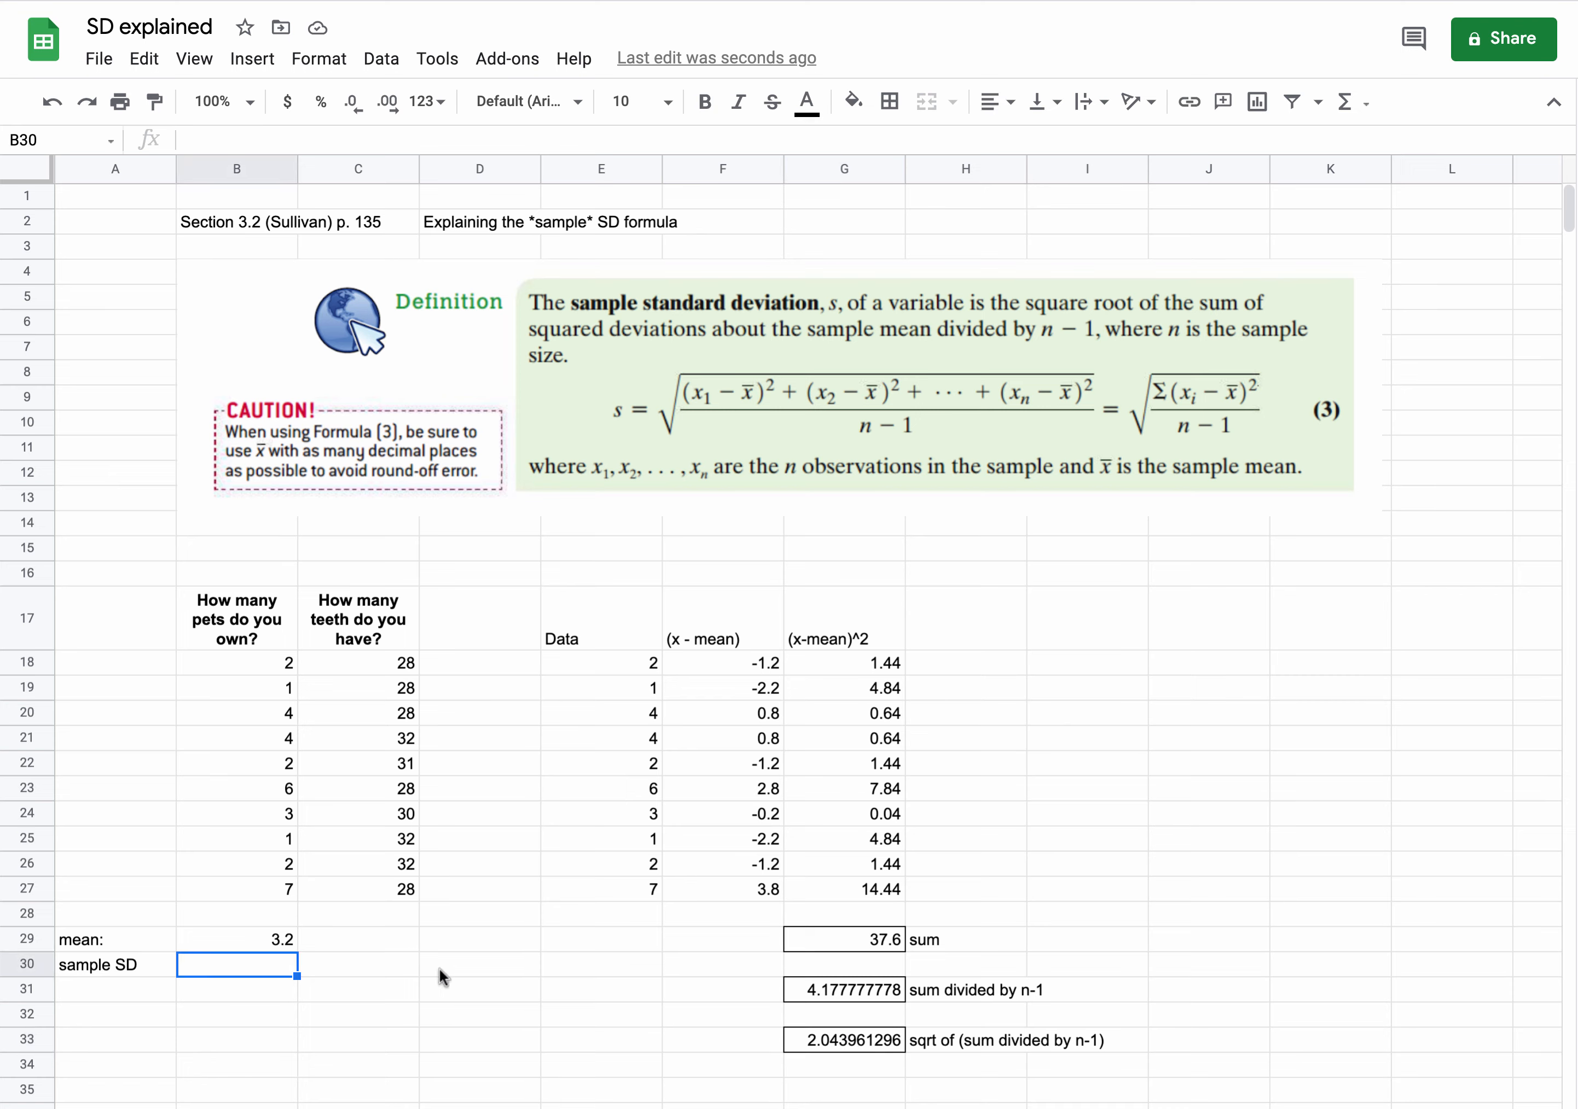
text(2.0)
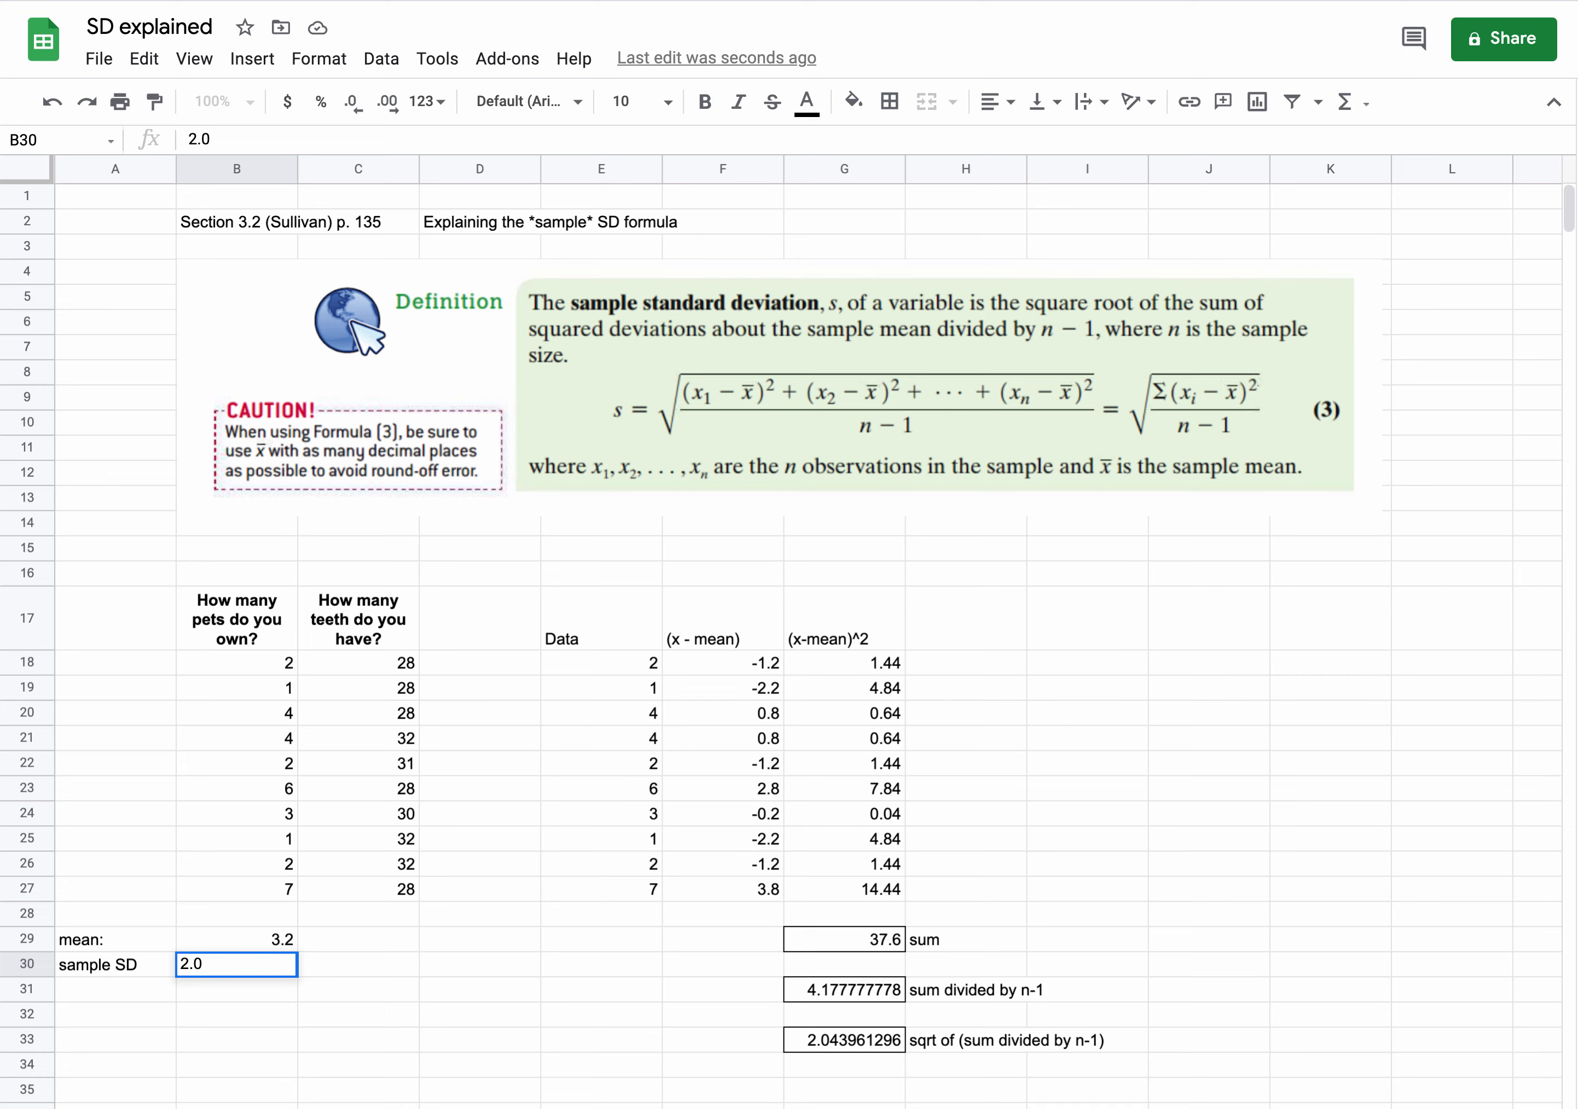
text(4)
key(Return)
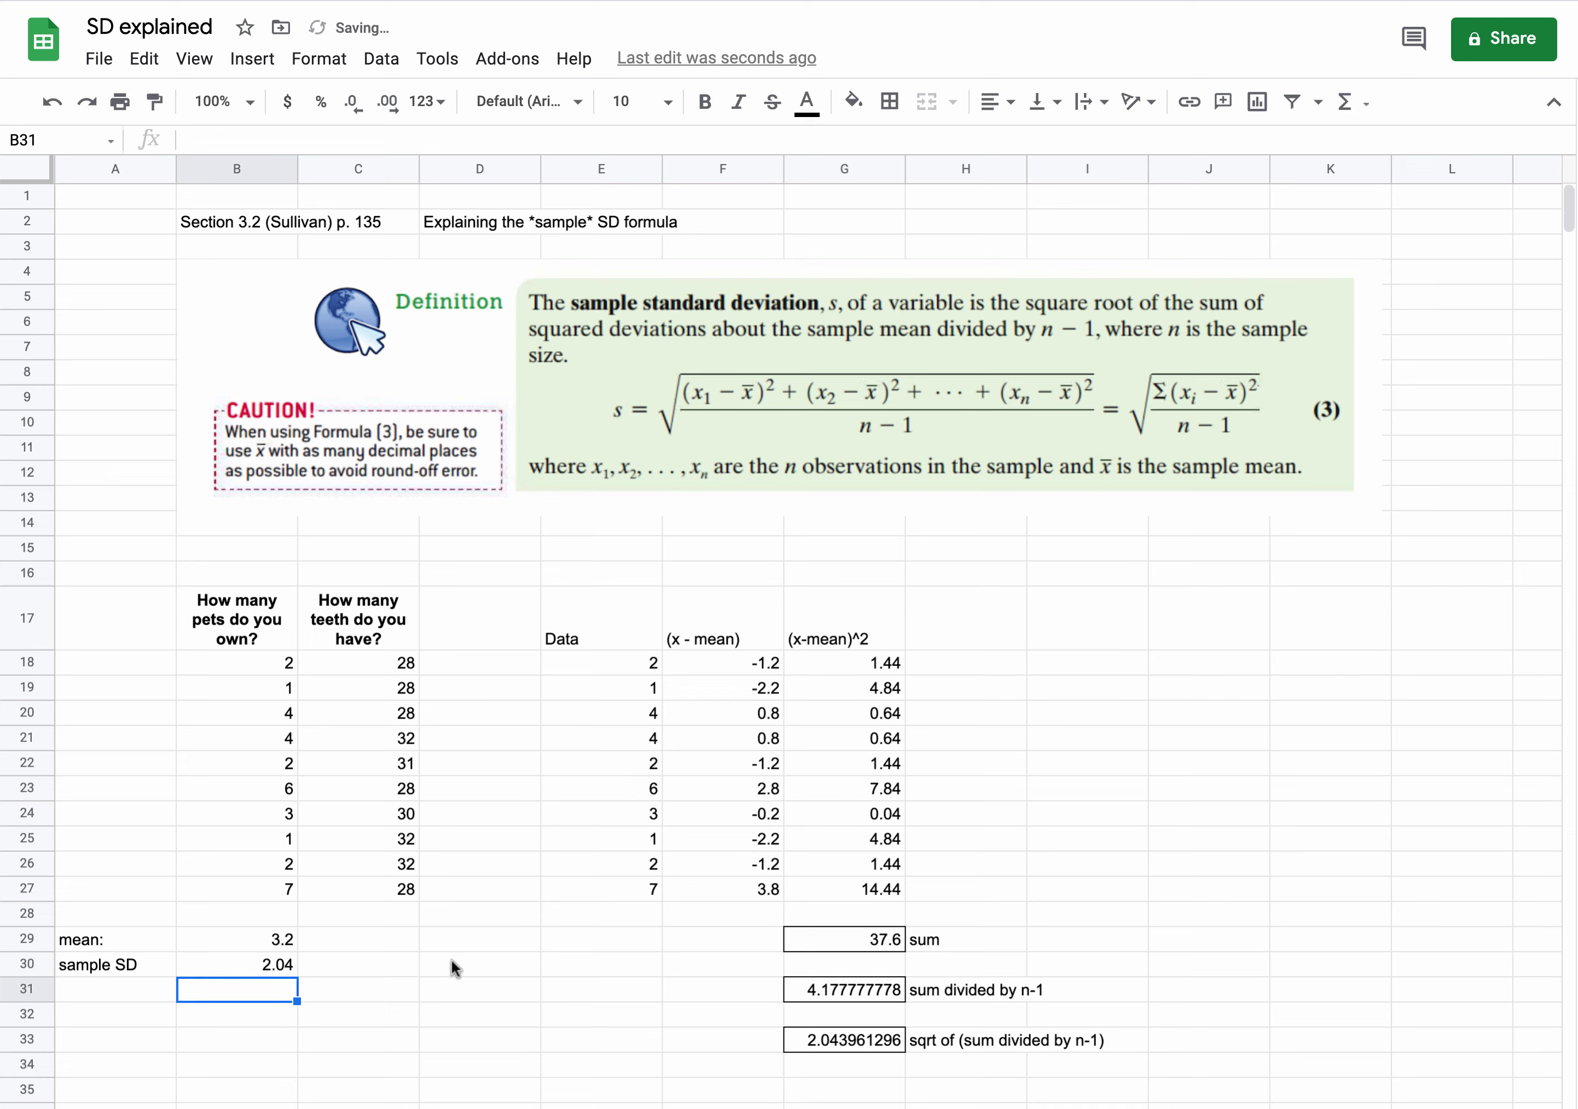
Copy the teeth values in C18:C27 over the pets values in the Data column, starting at E18.
drag(366, 662, 373, 896)
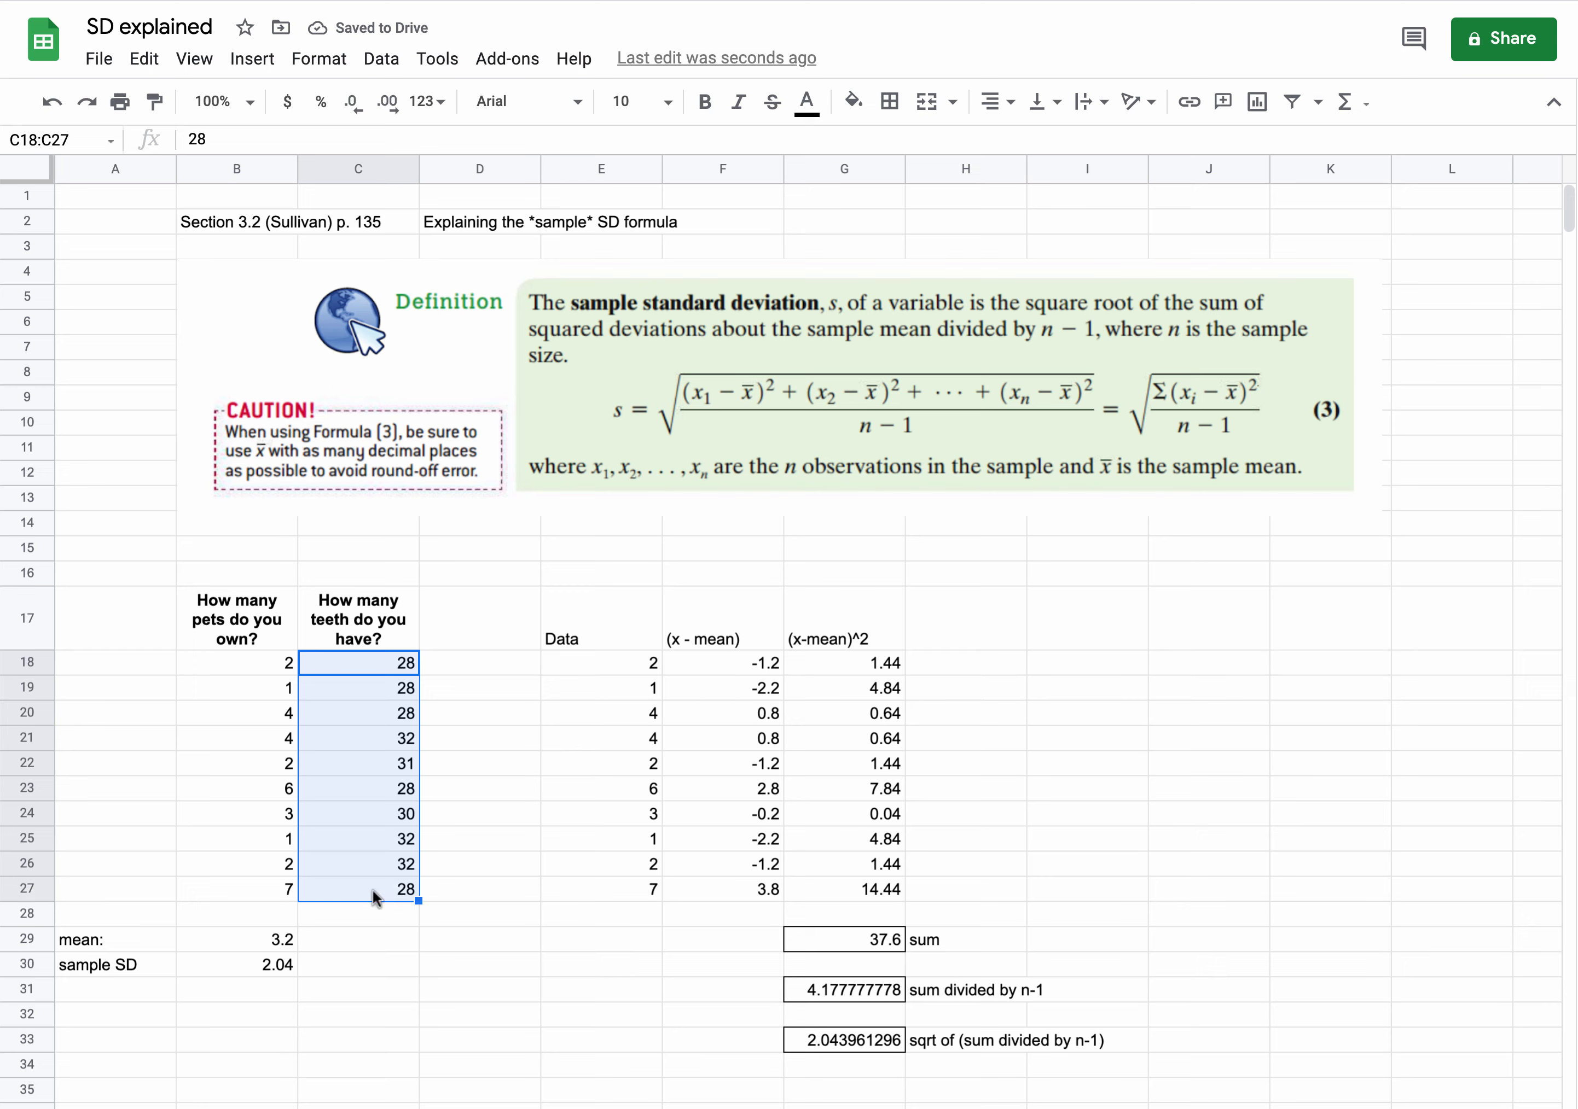
key(ctrl+c)
click(630, 668)
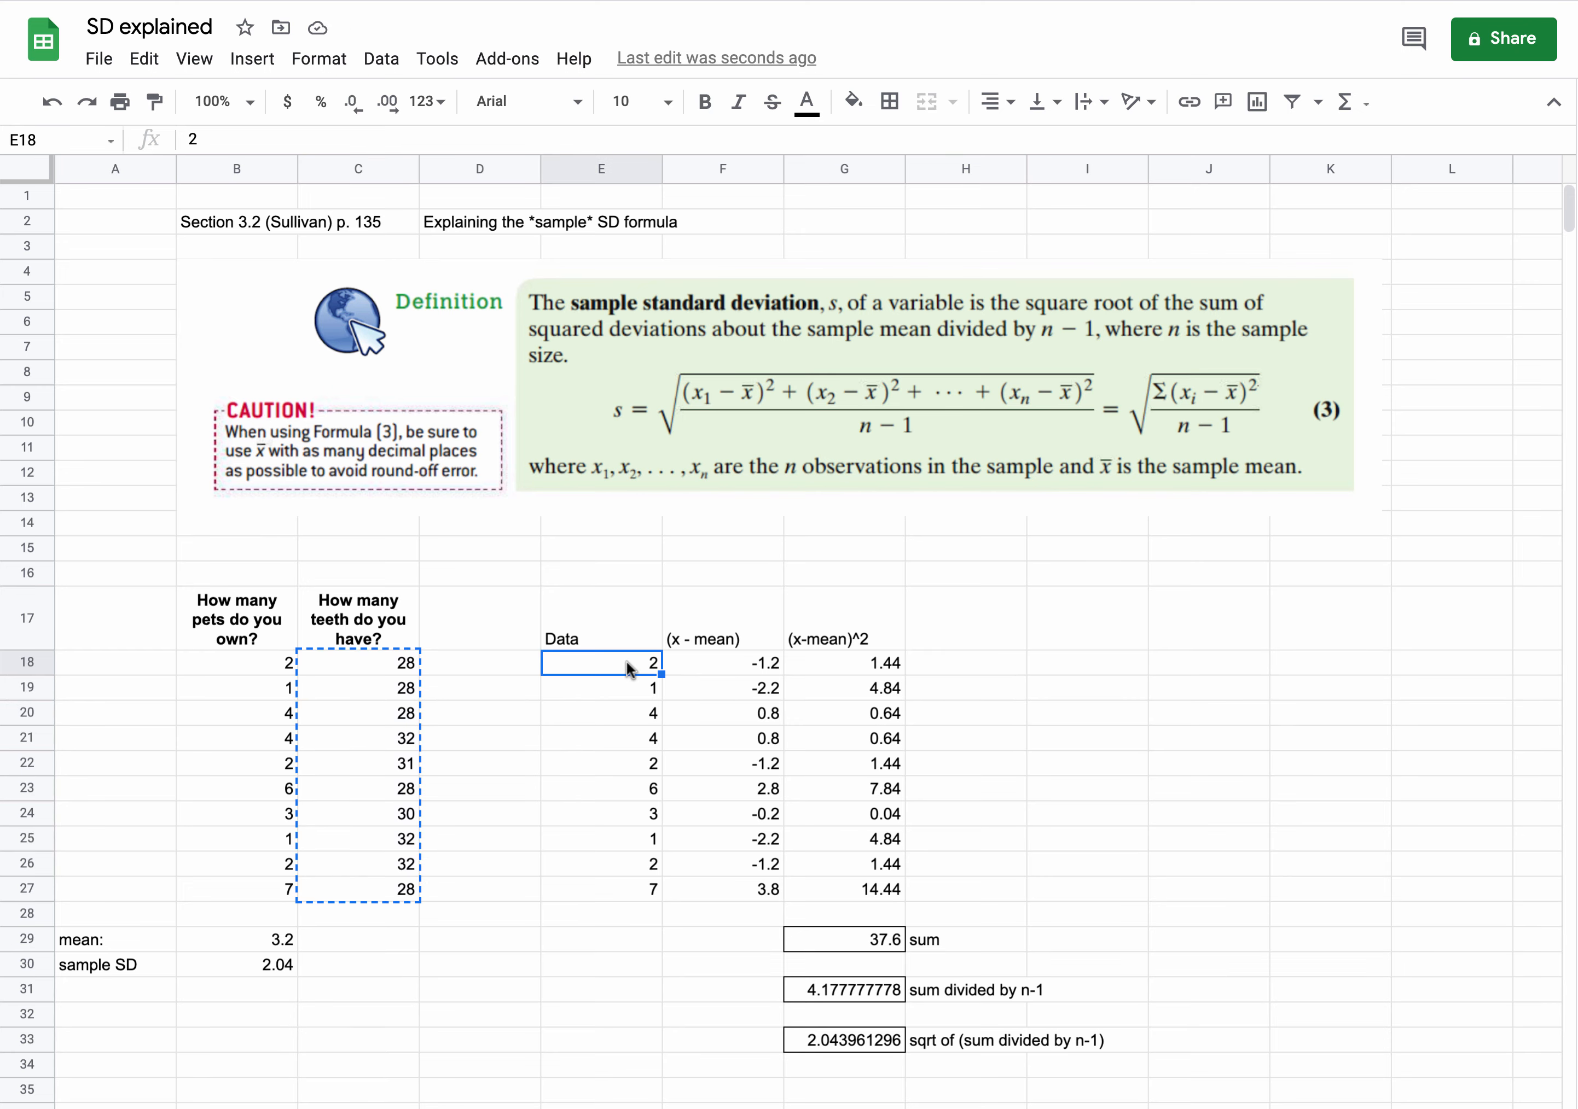
key(ctrl+v)
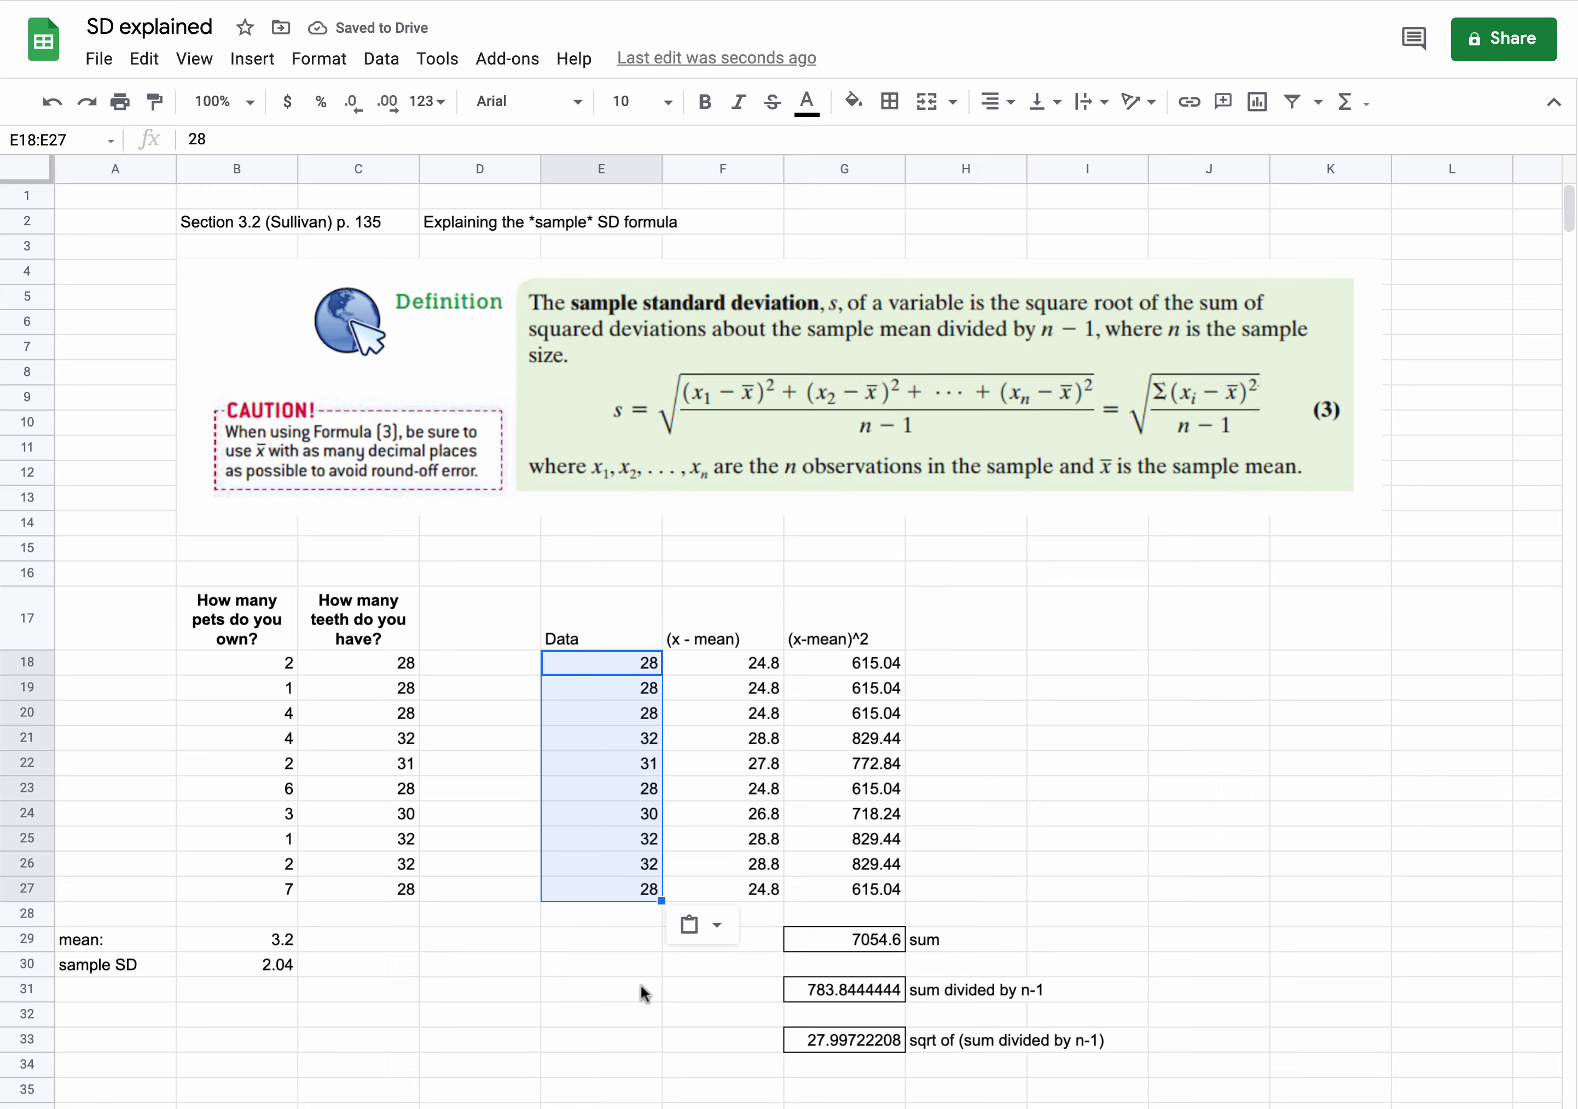
Calculate the mean of the teeth data in C29 with the formula =average(C18:C27), dismissing the autofill suggestion.
click(367, 939)
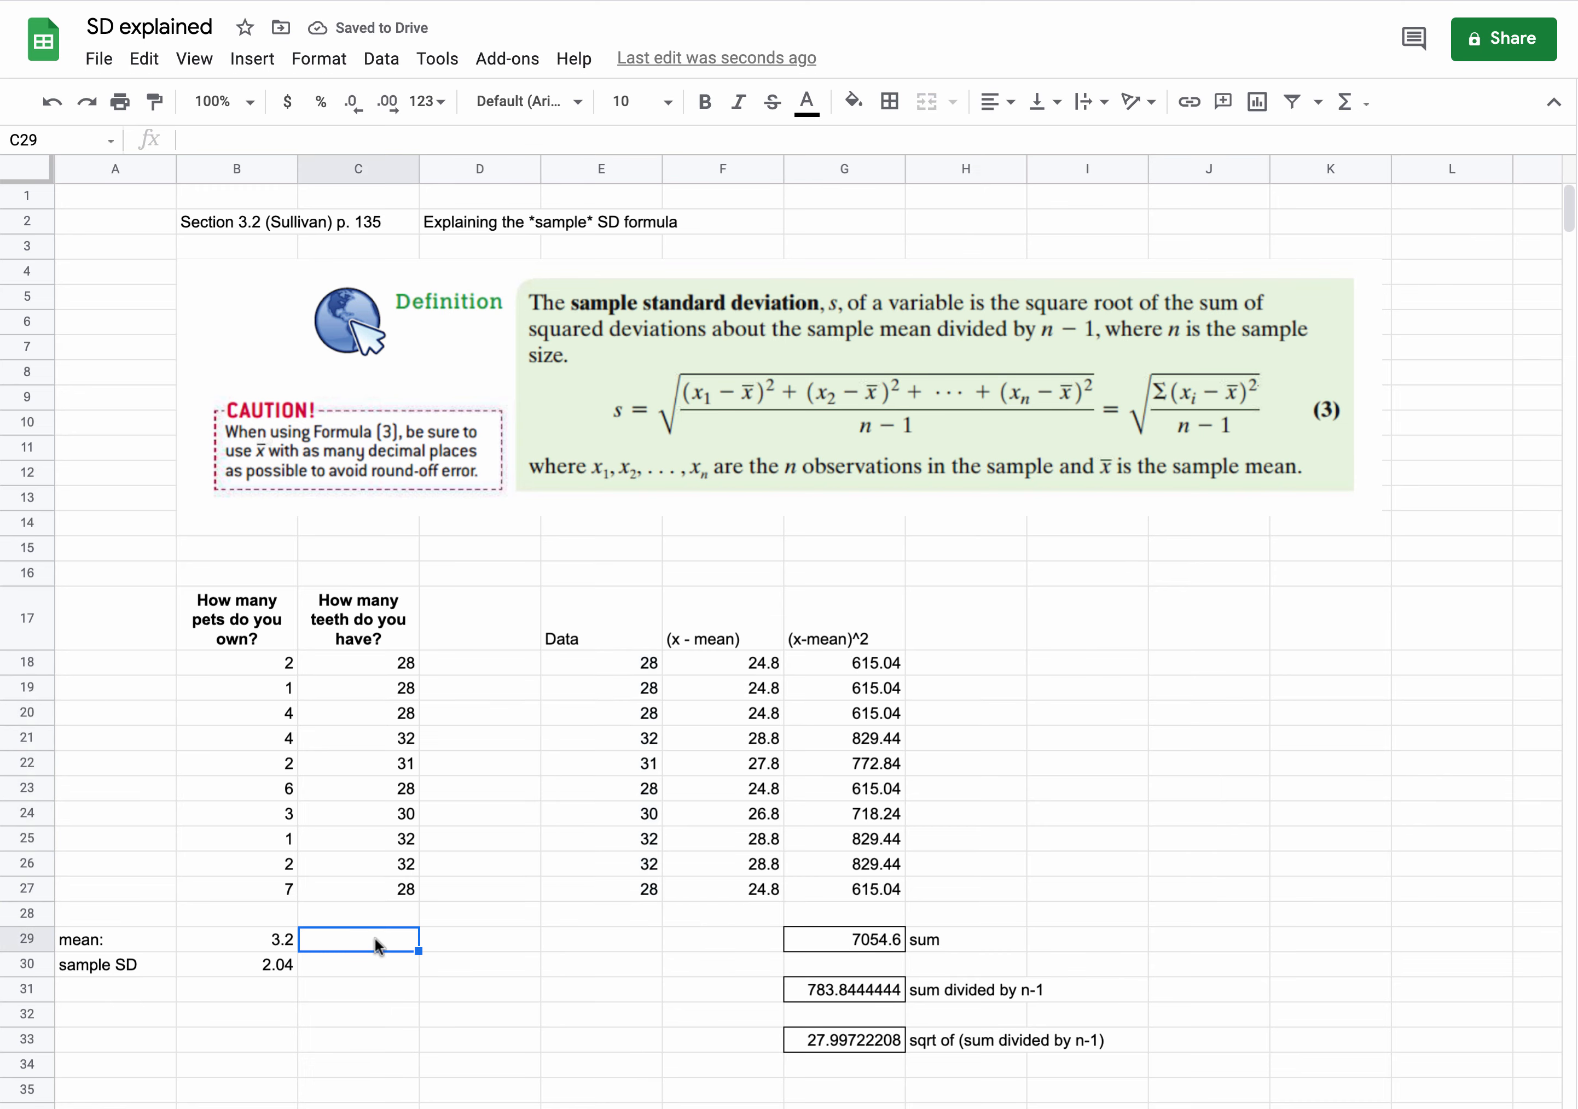
text(=average*)
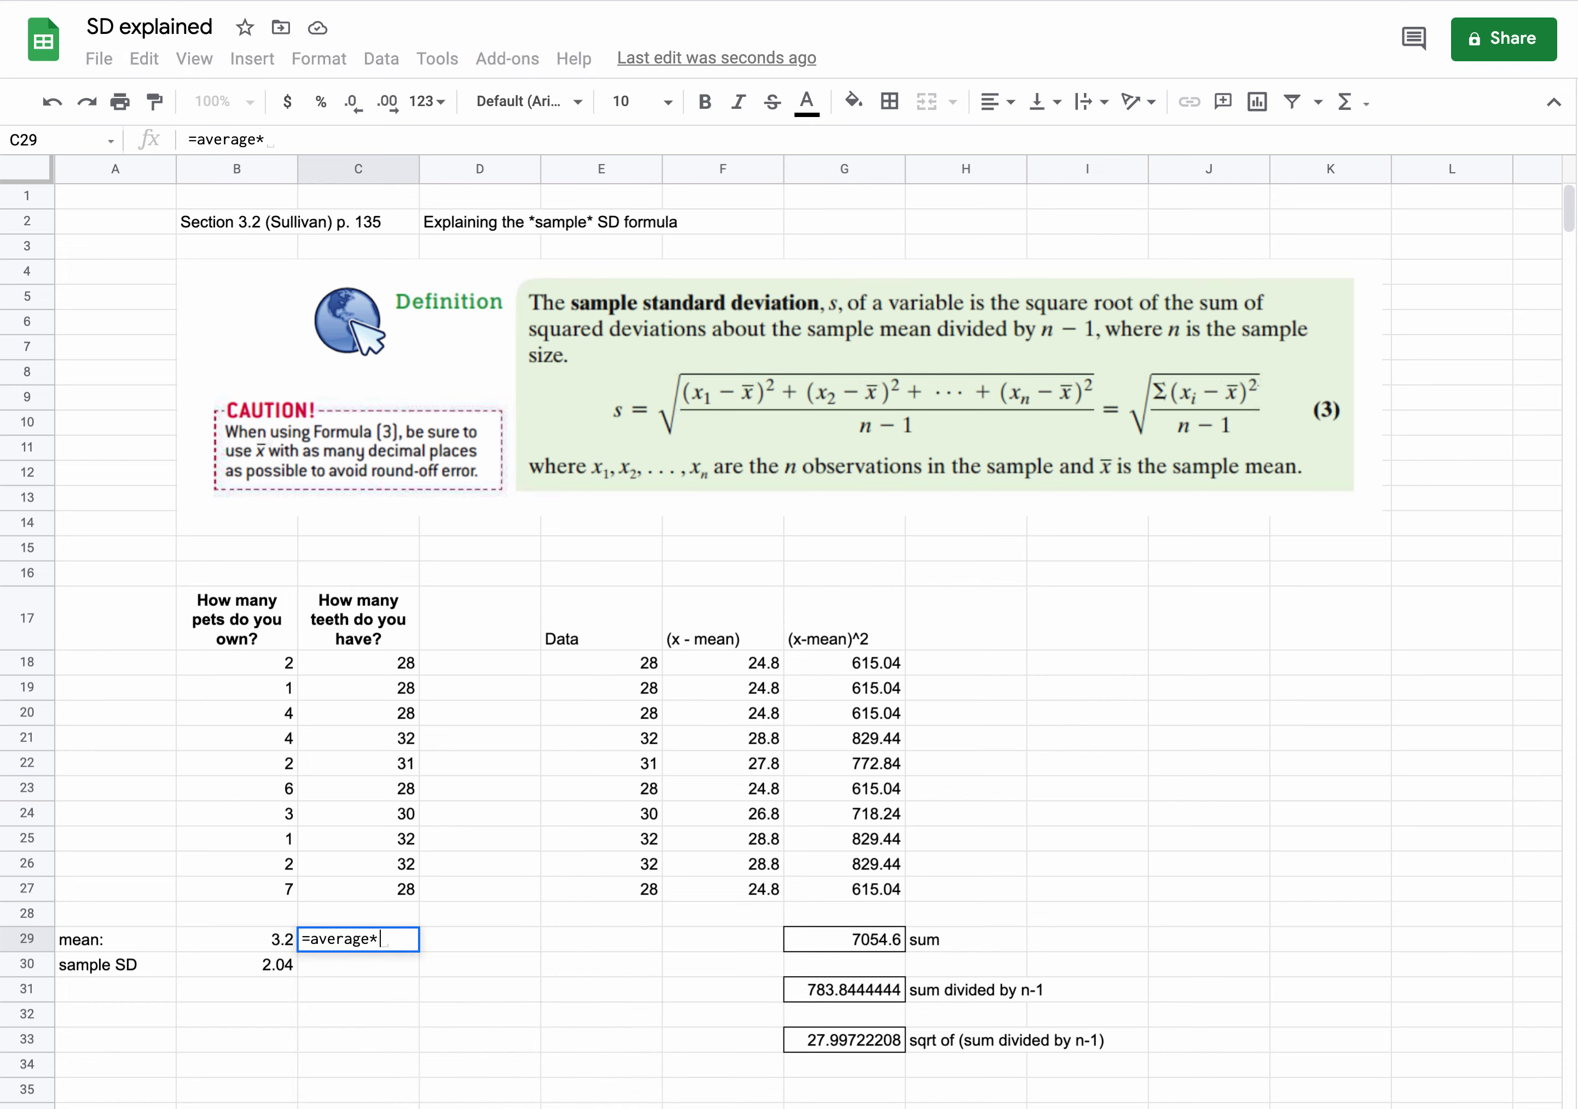
key(BackSpace)
text(()
drag(355, 655, 366, 880)
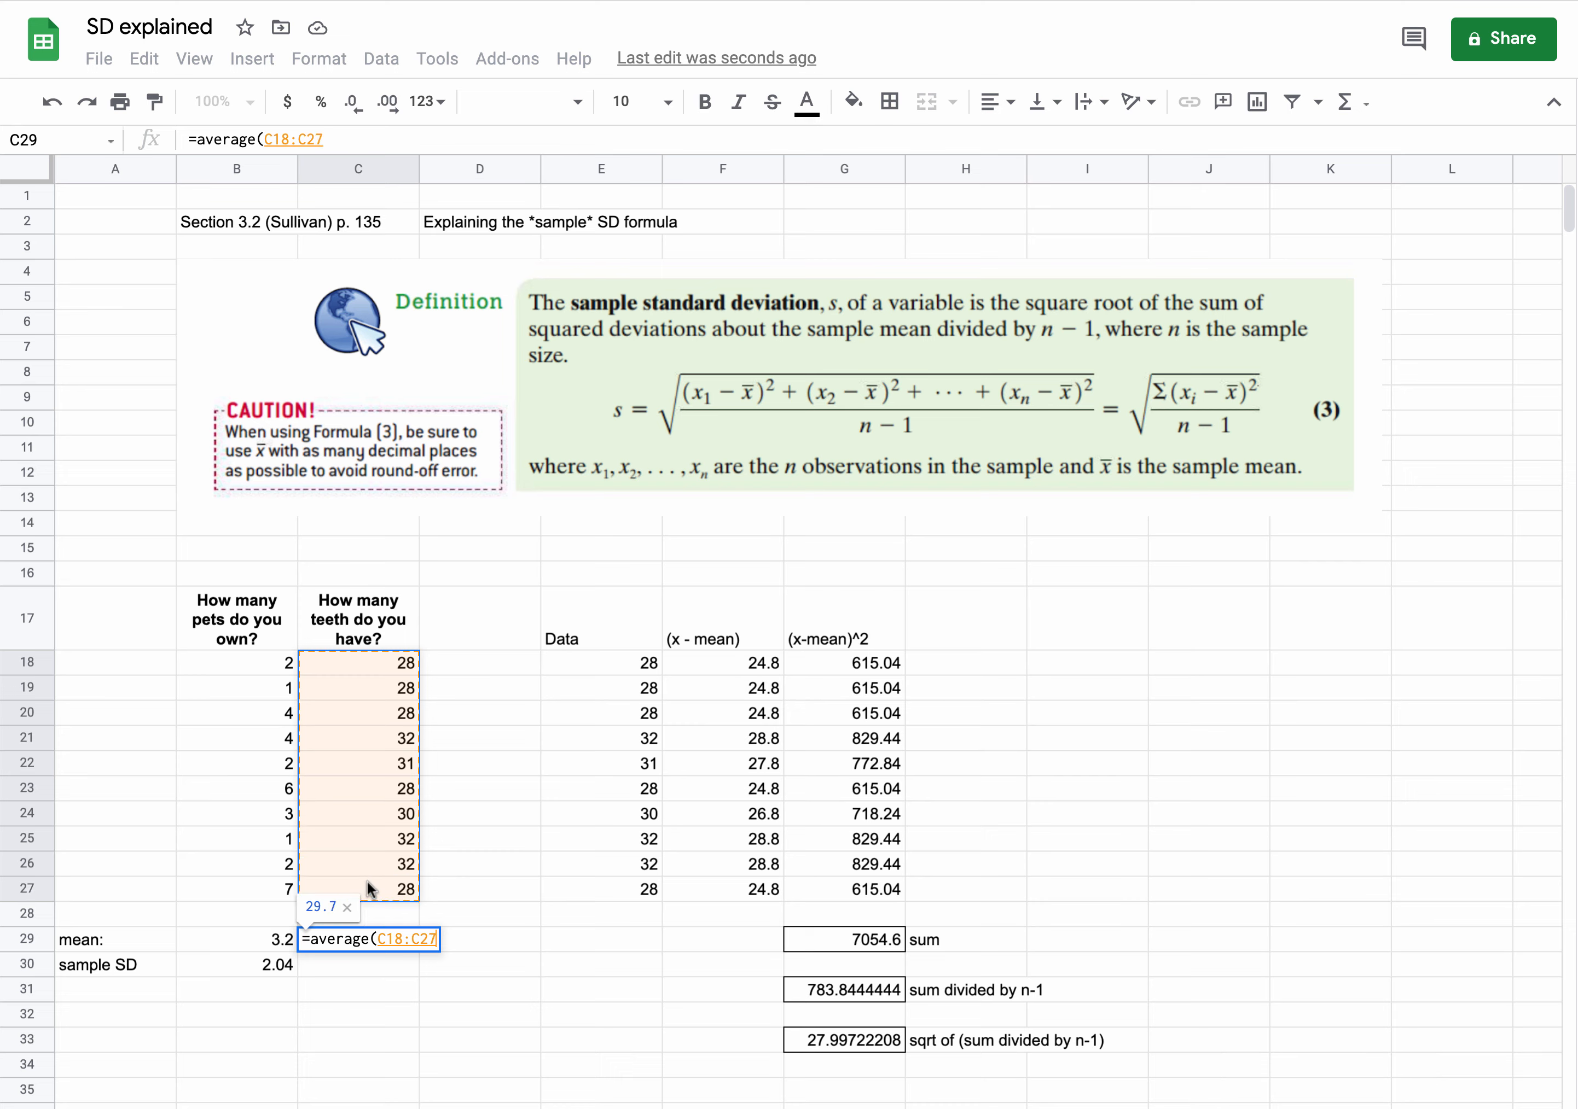
text())
key(Return)
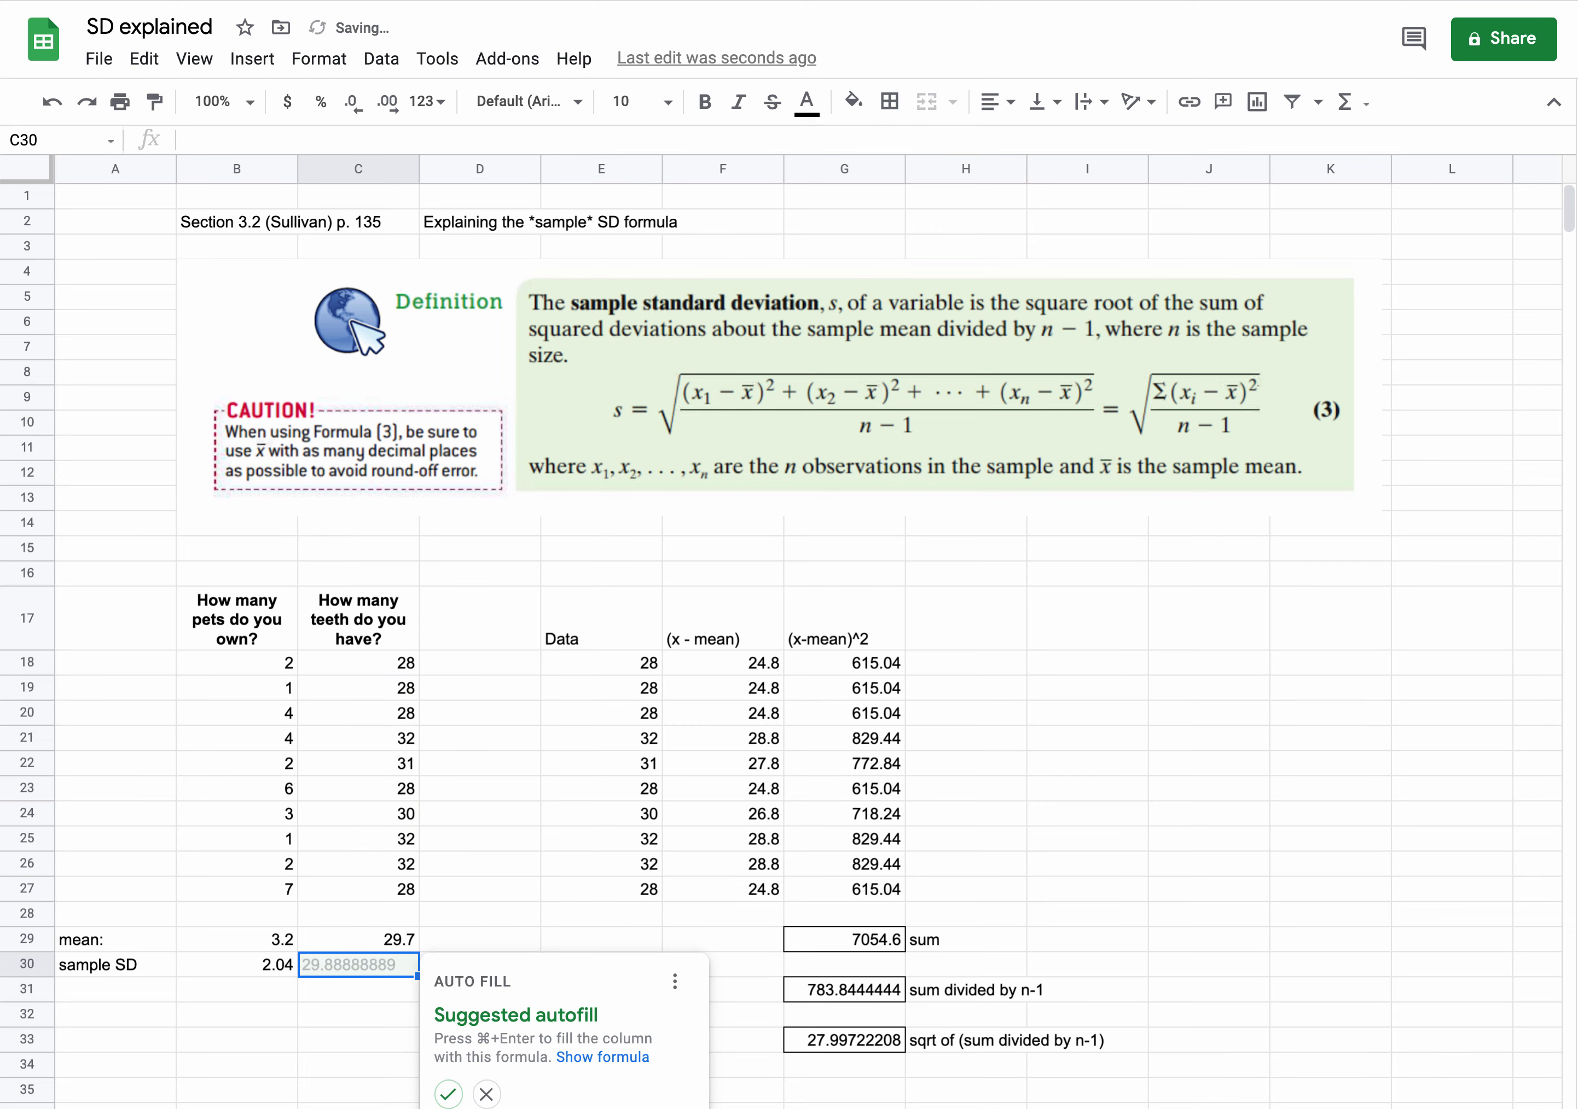
click(486, 1095)
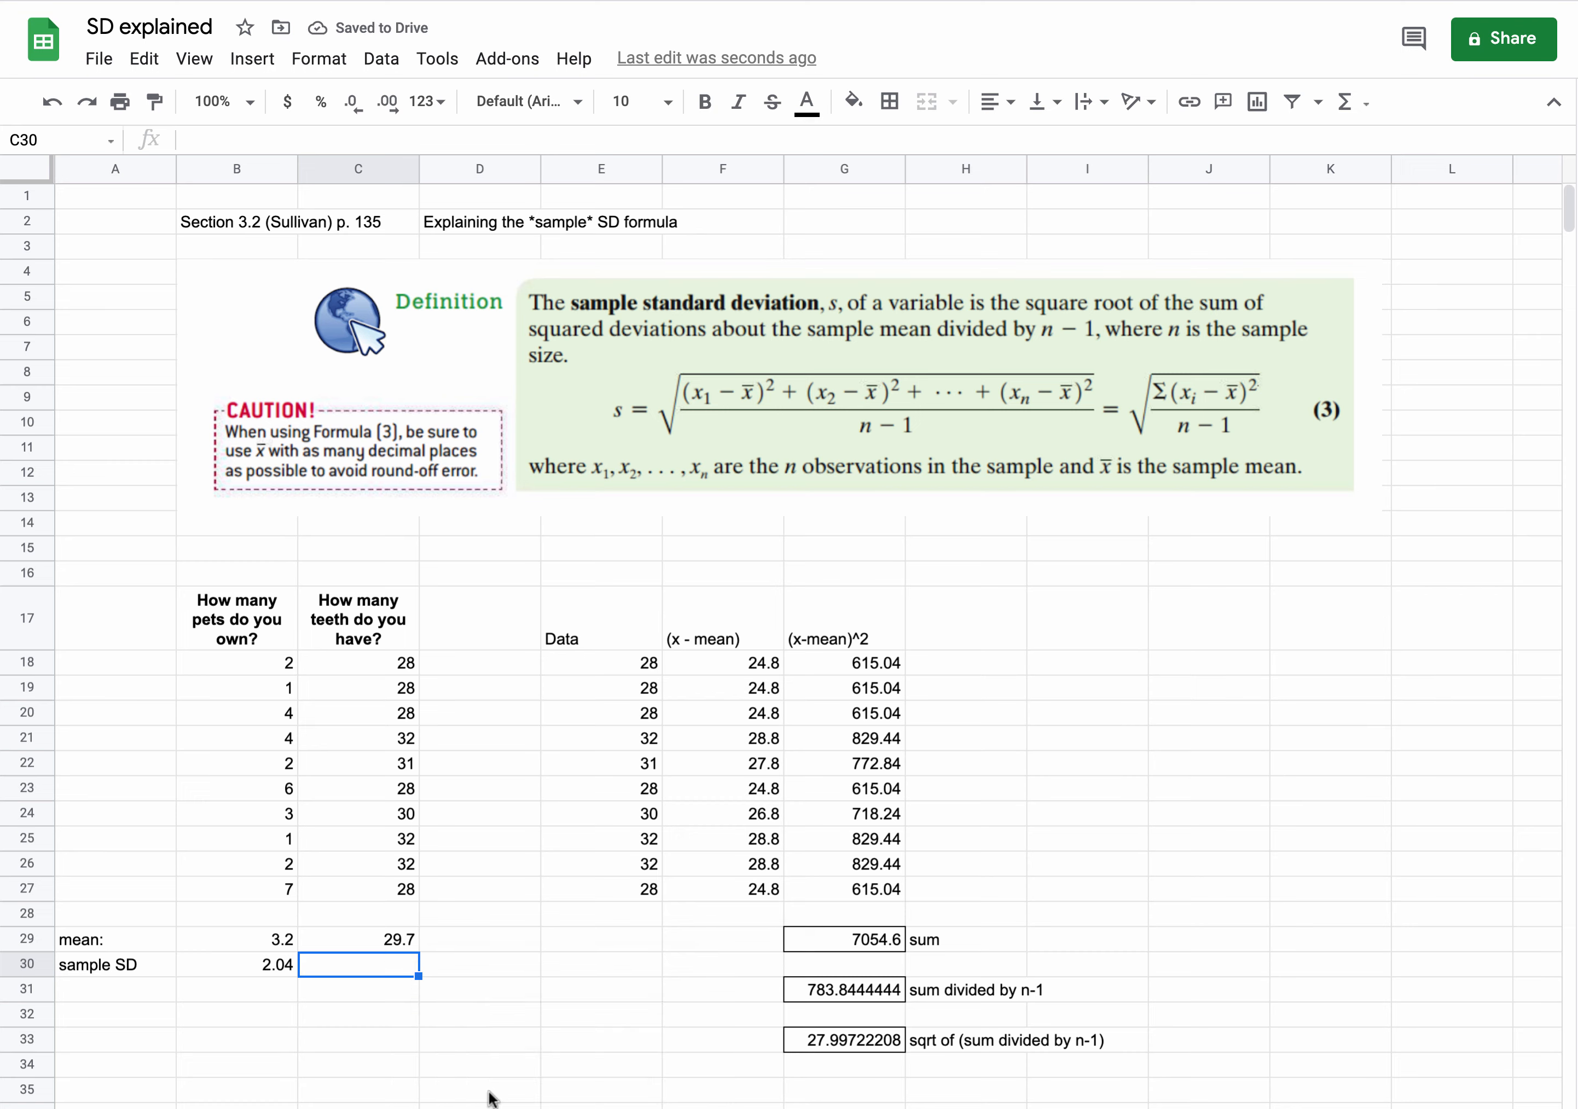
click(371, 940)
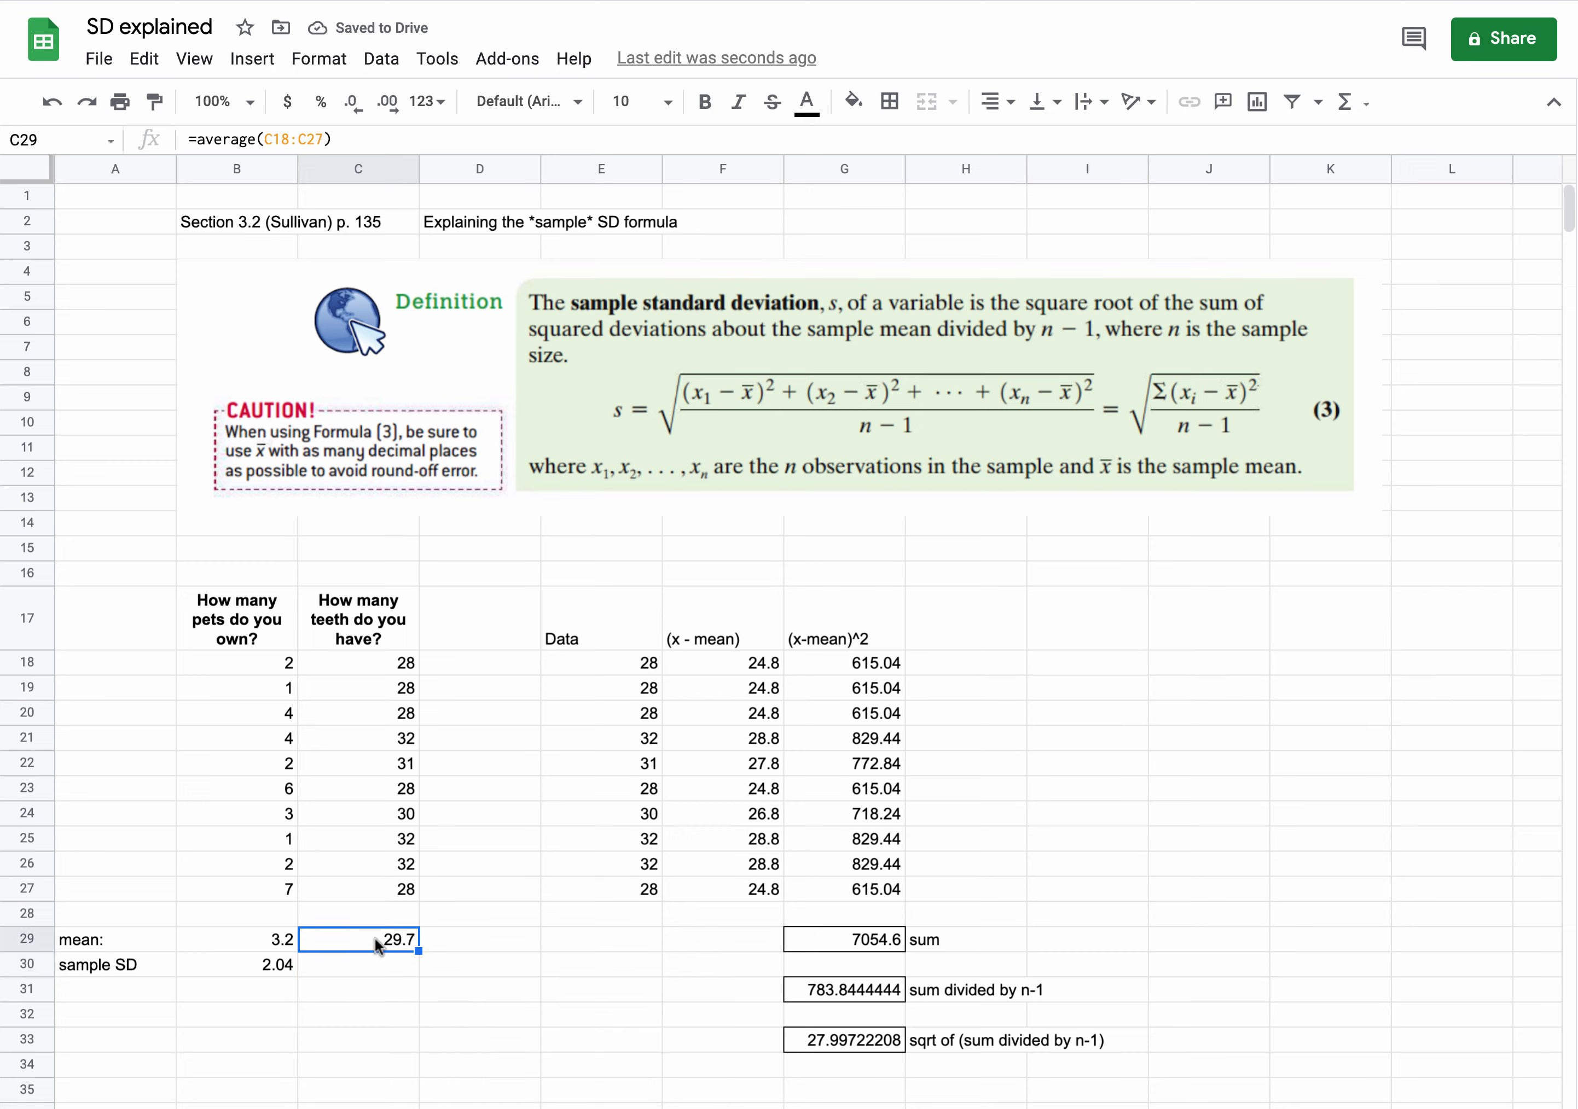
Change the (x - mean) formula in F18 to =E18-29.7 and fill it down to F27.
double_click(742, 662)
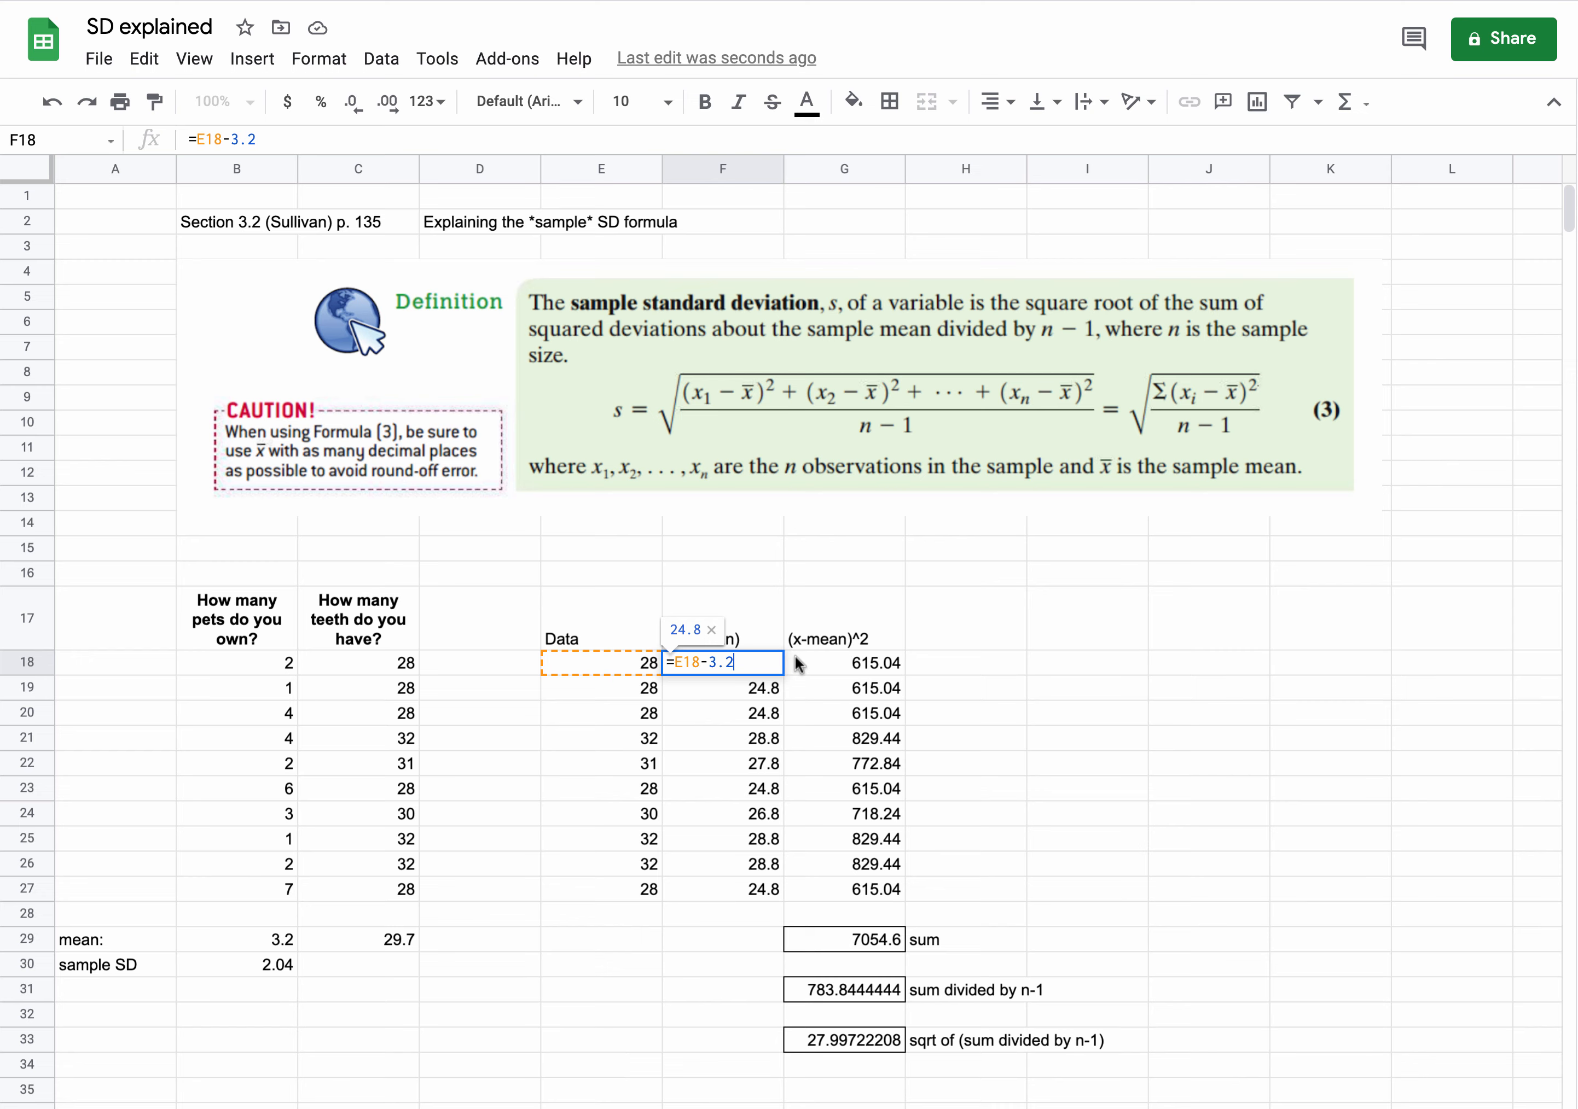
key(BackSpace)
key(BackSpace)
key(BackSpace)
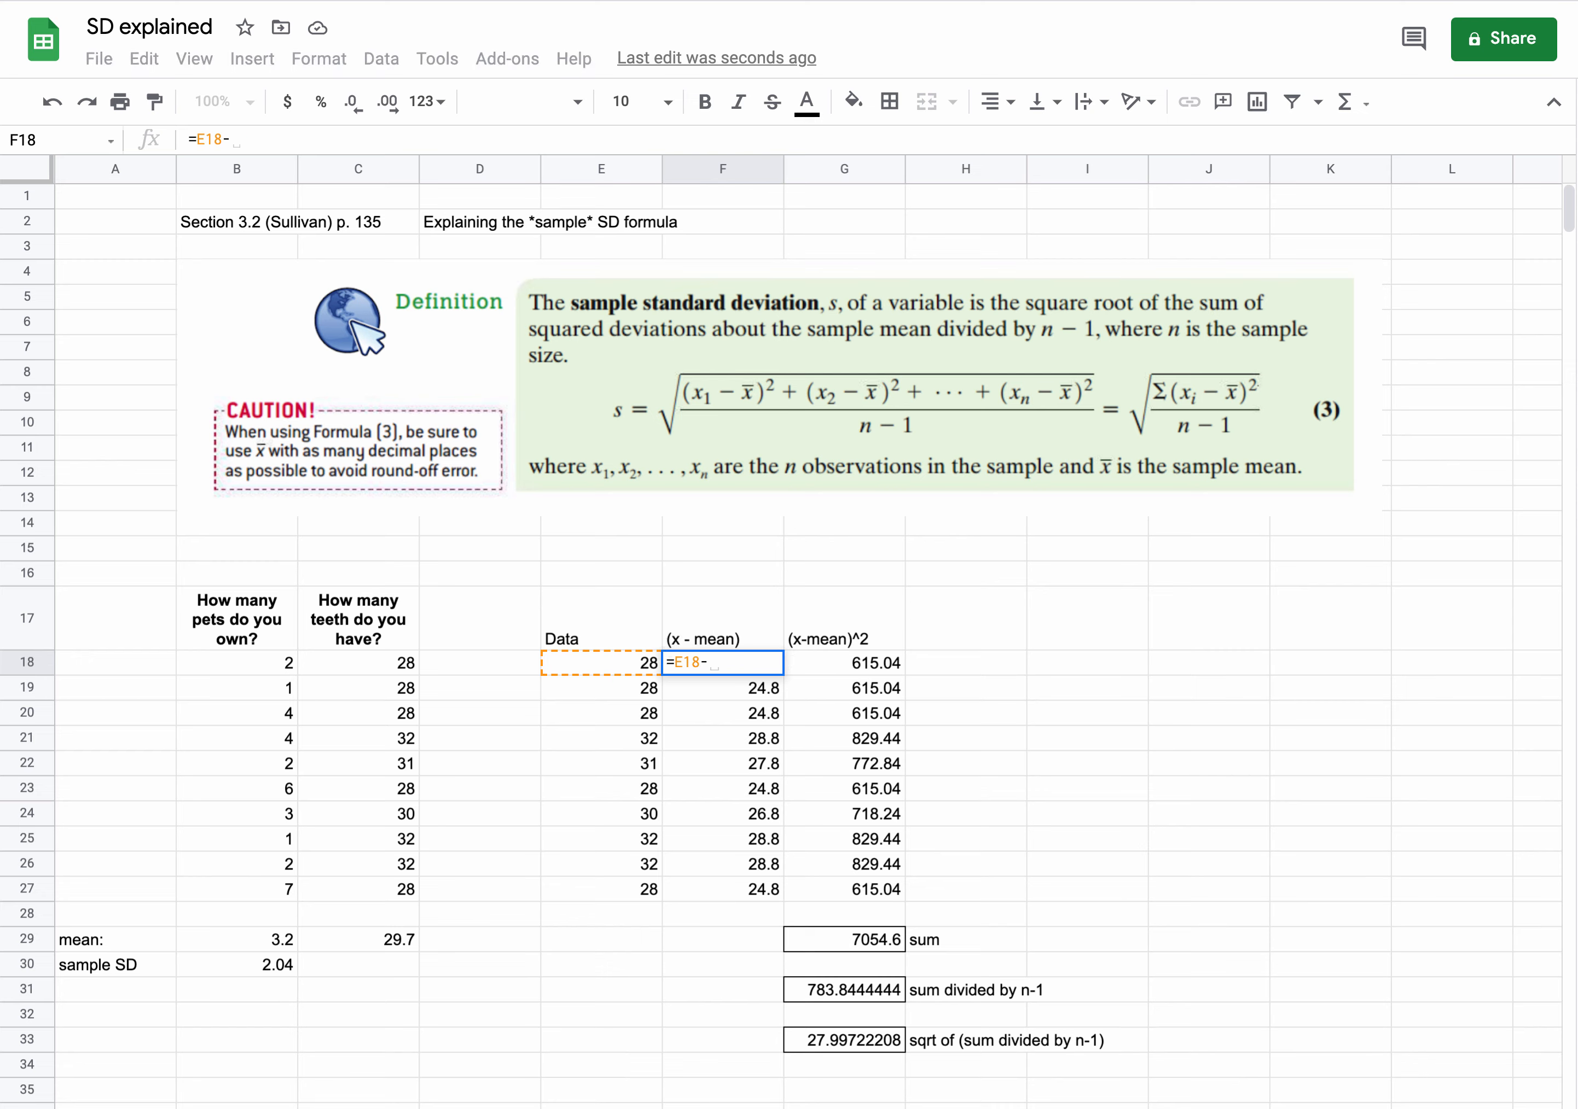
text(29.7)
key(Return)
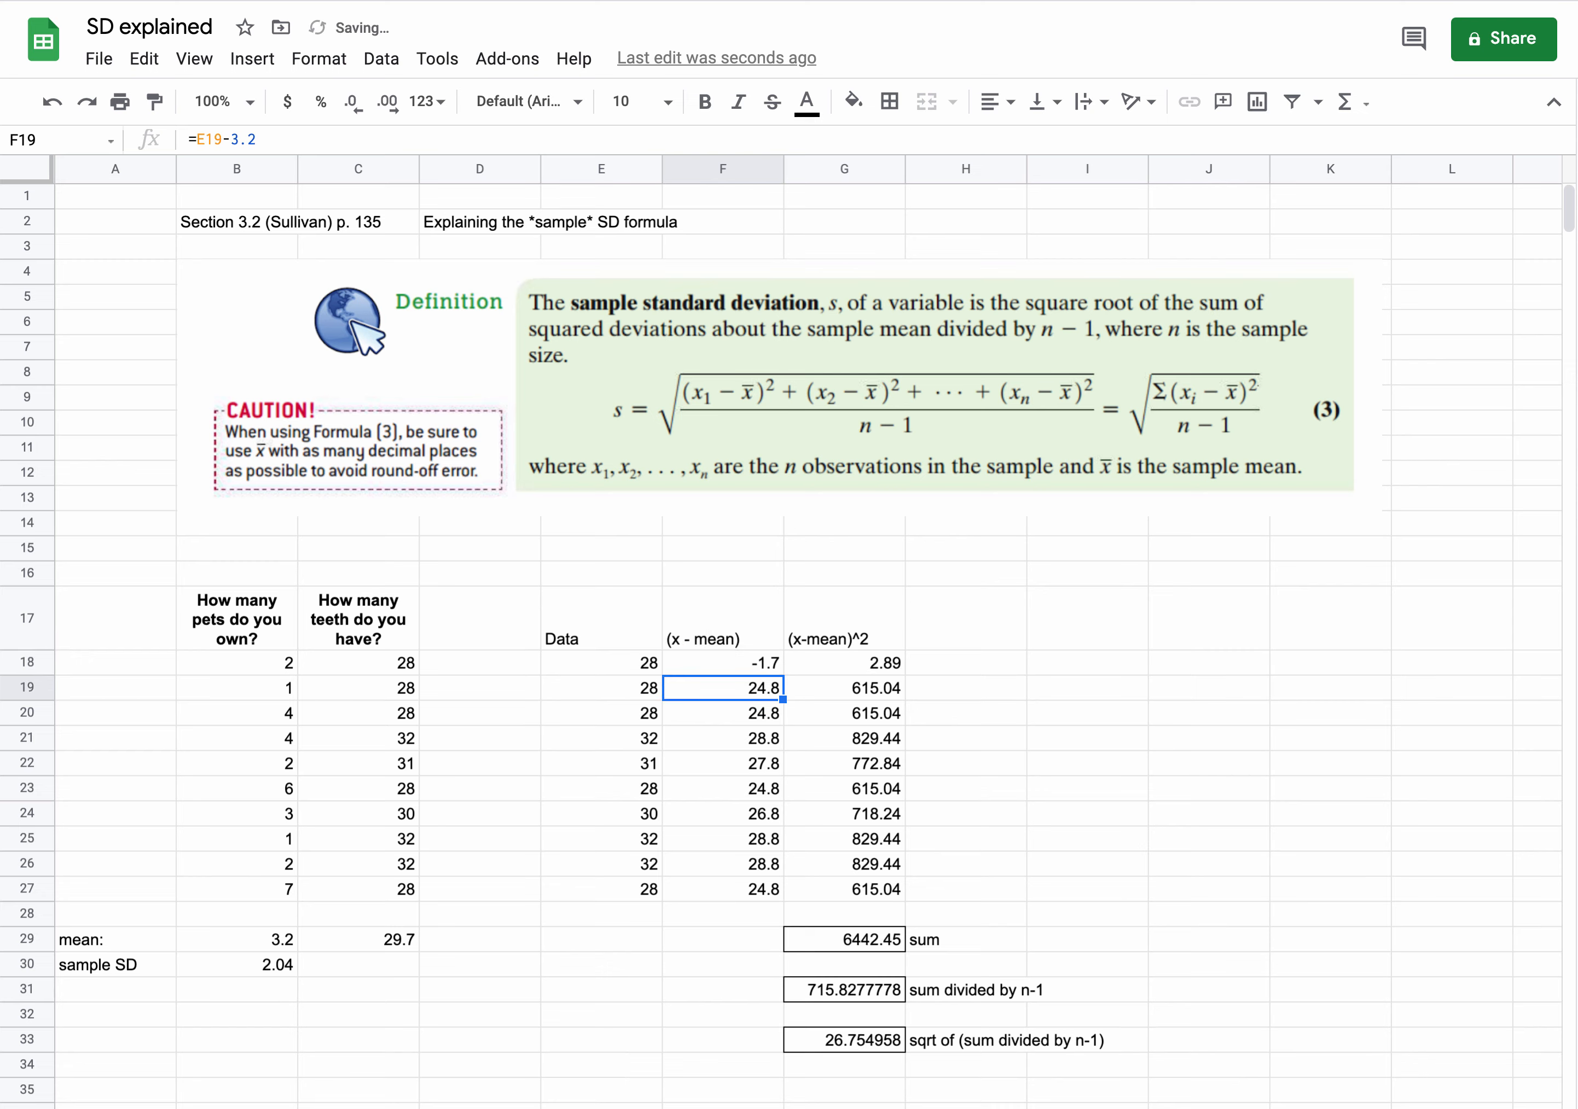
click(722, 665)
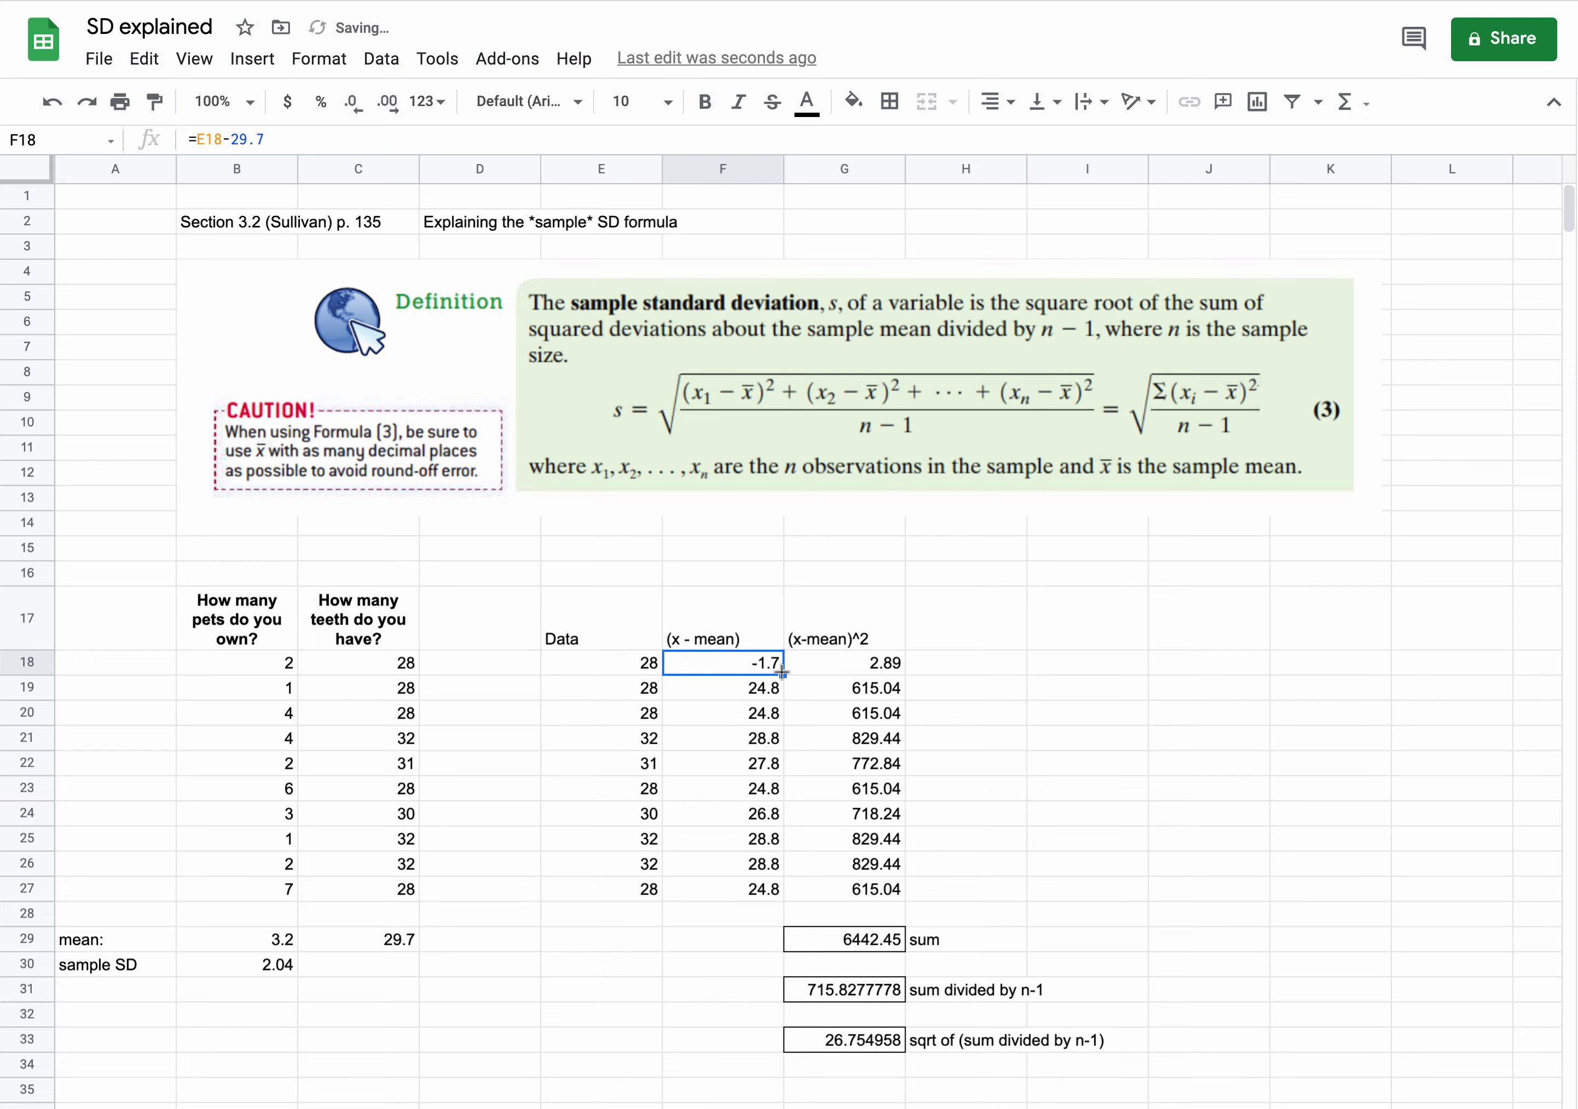
drag(781, 671, 775, 897)
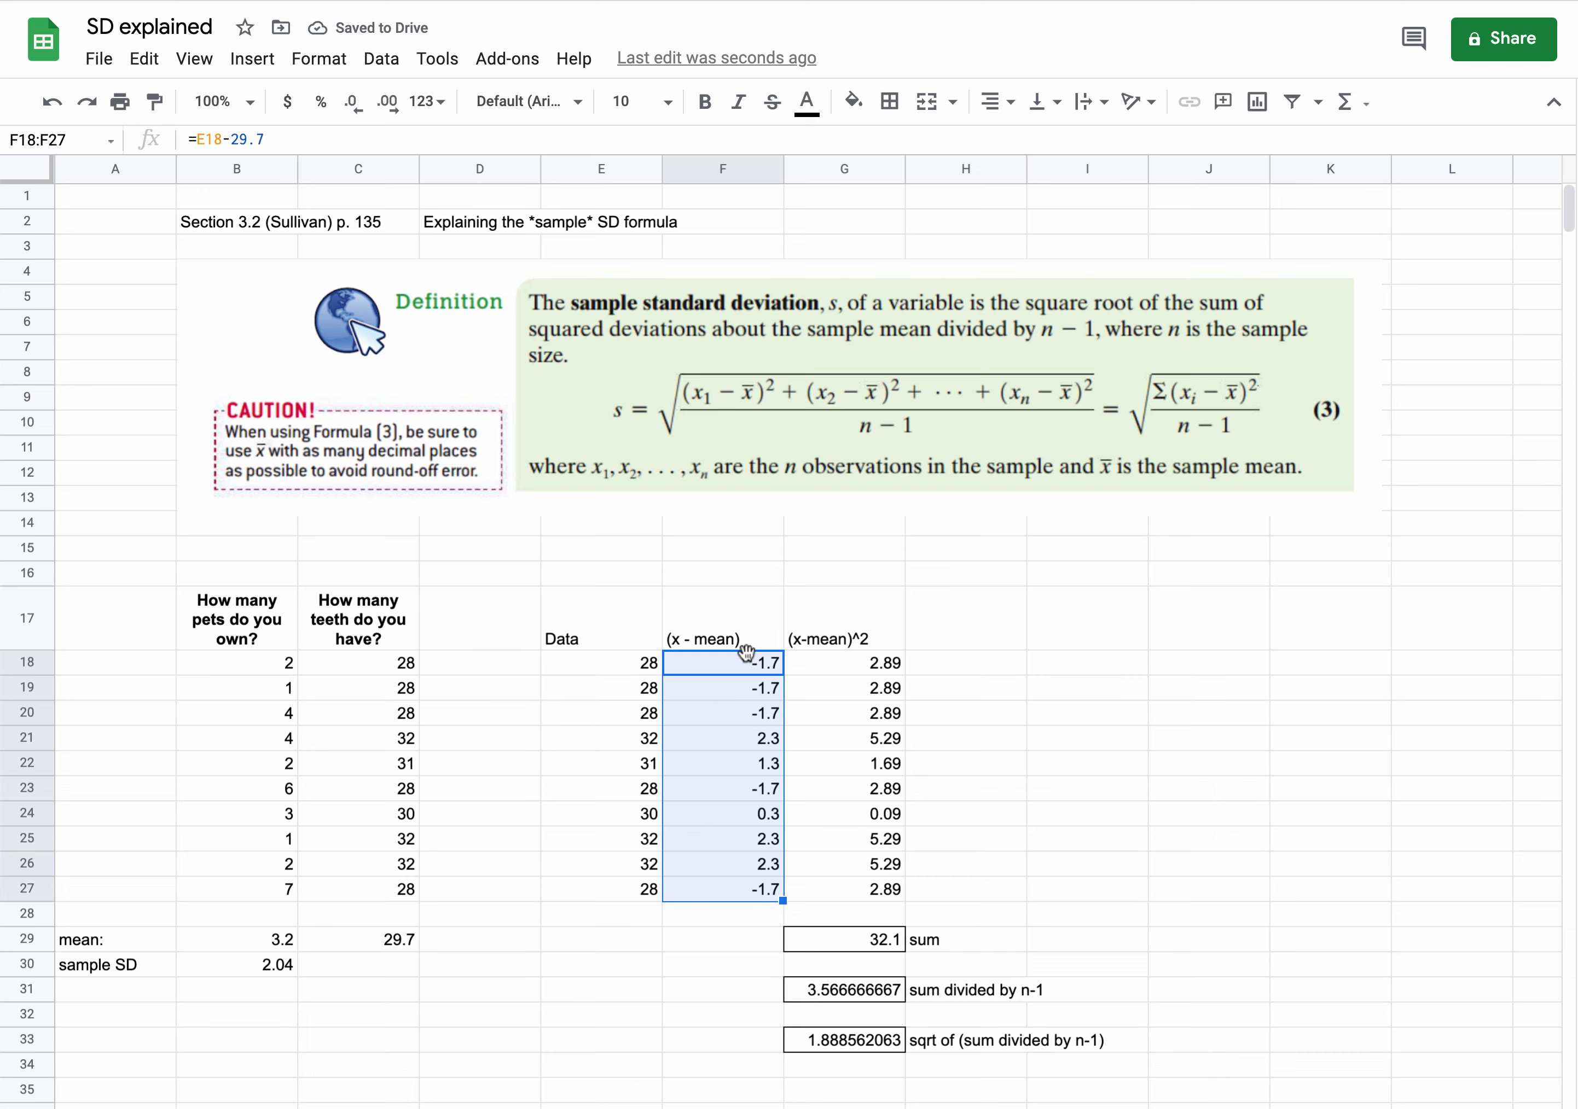
Examine the recalculated teeth deviations in column F, the first squared deviation, and the sum, divided sum and square root in column G.
click(720, 662)
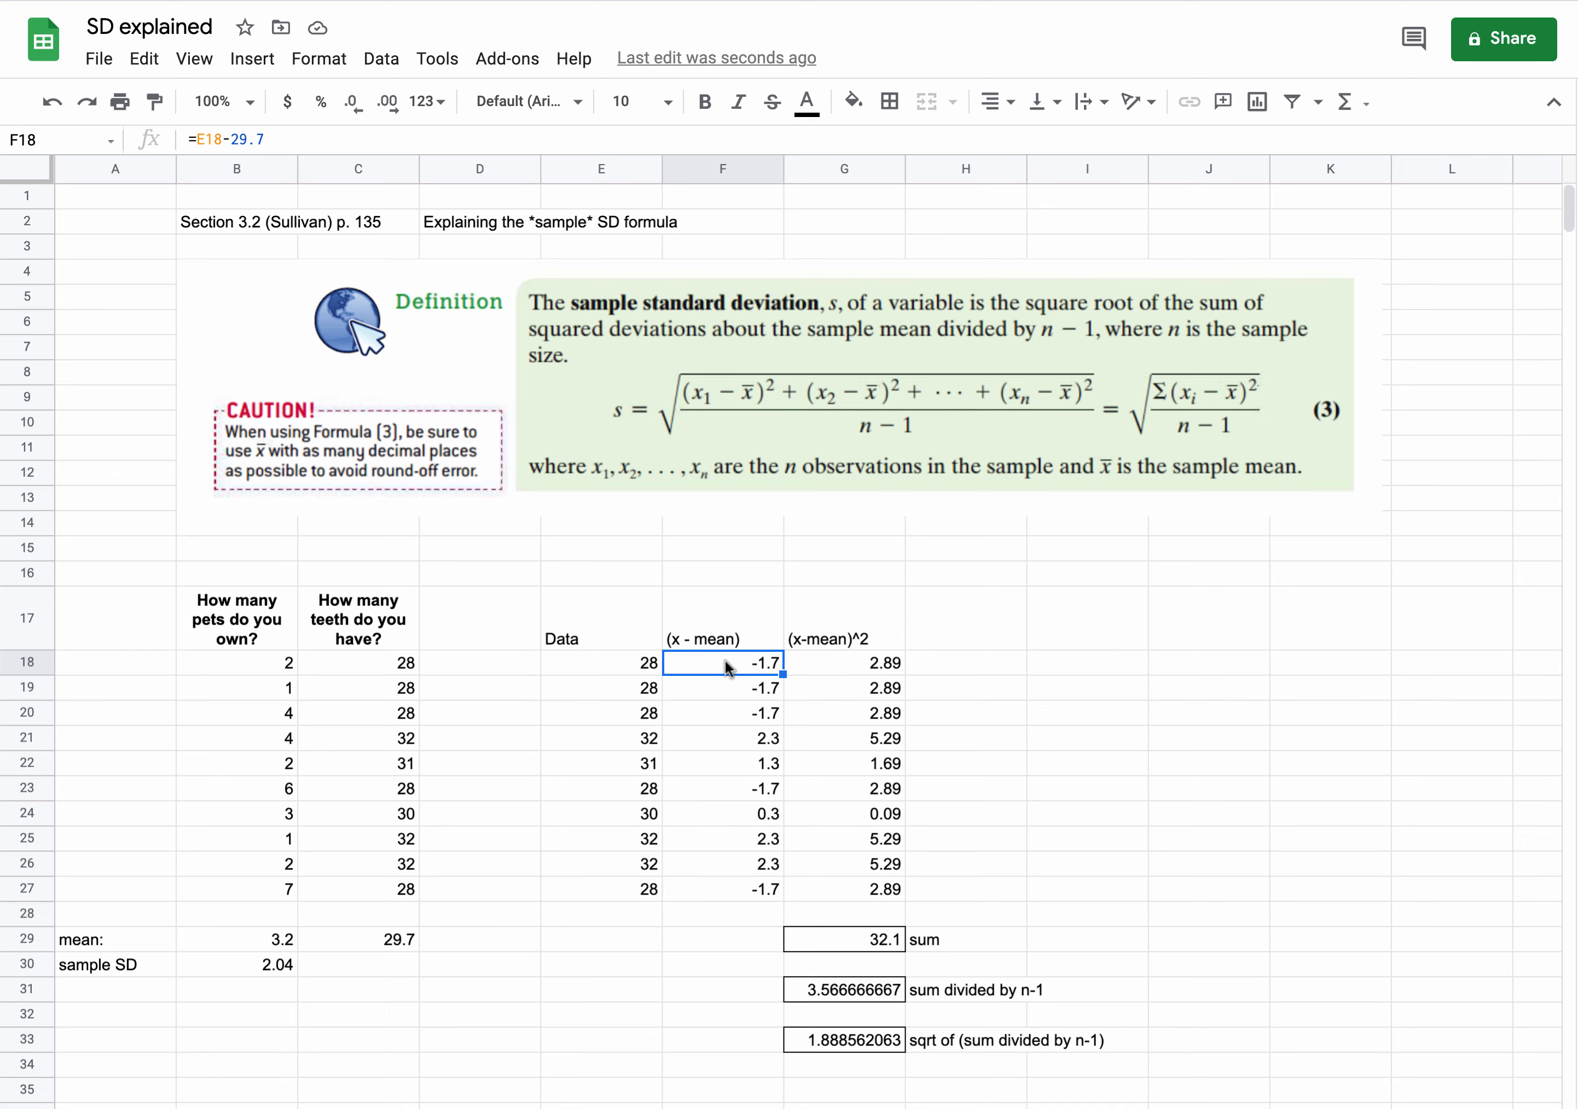
click(732, 818)
click(732, 843)
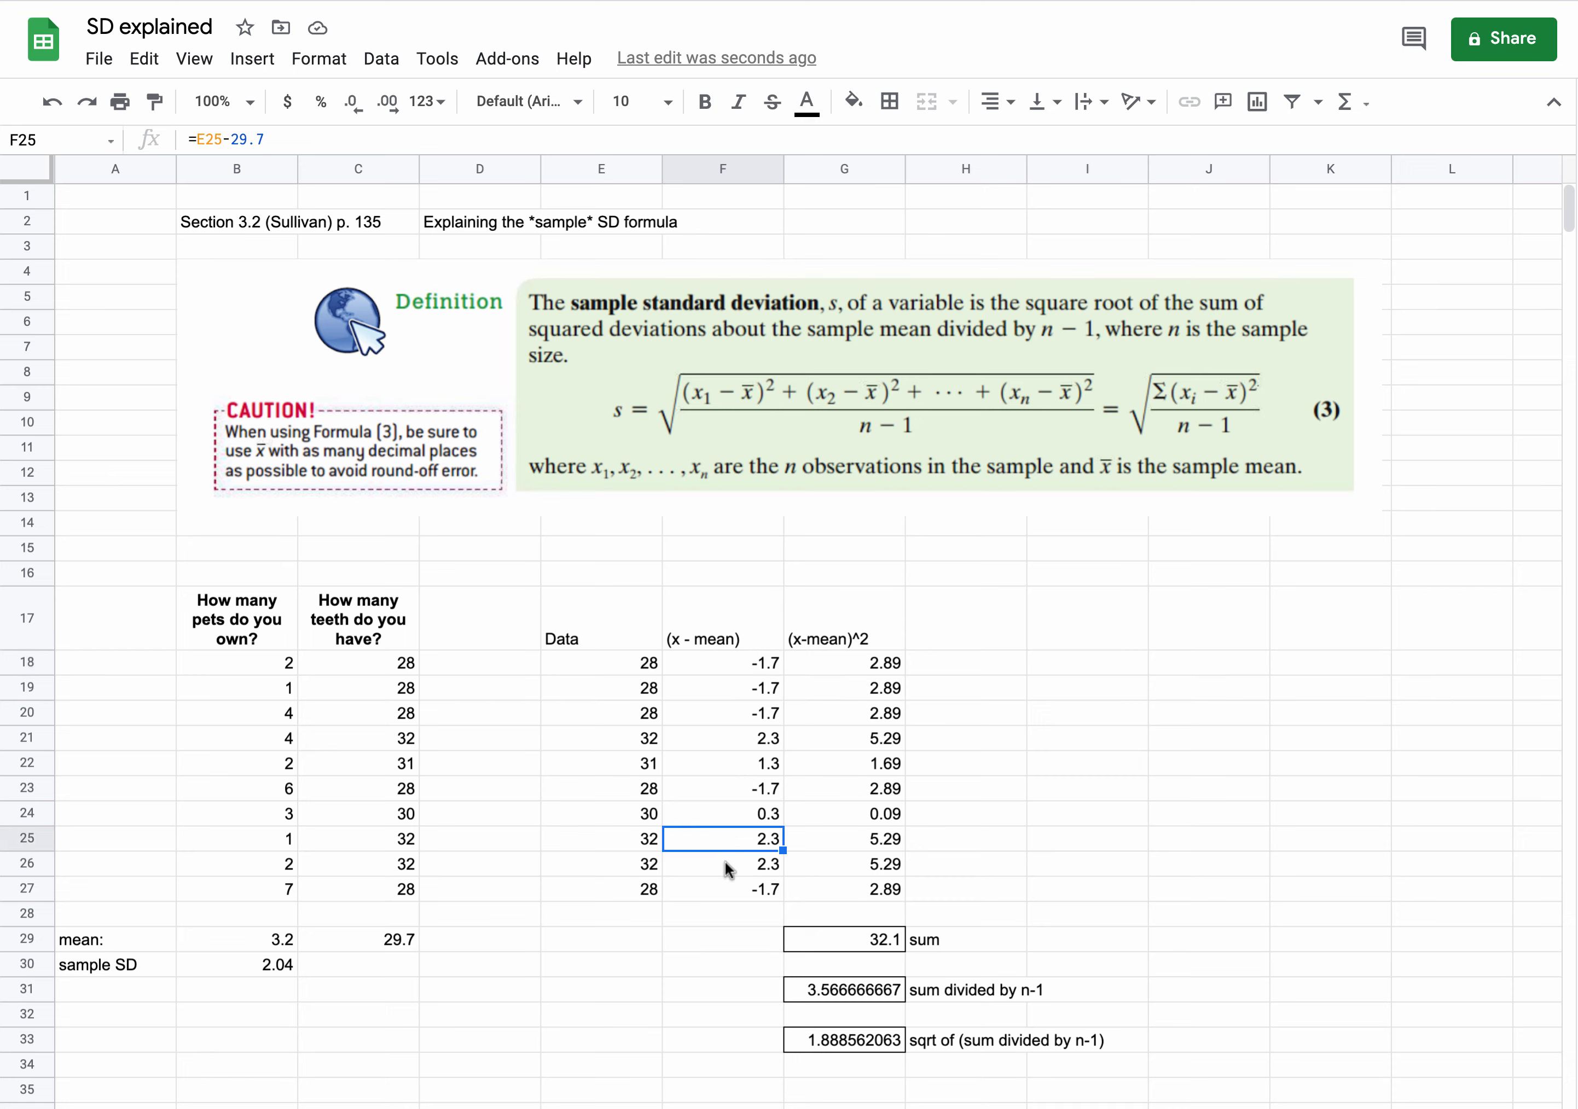
click(728, 870)
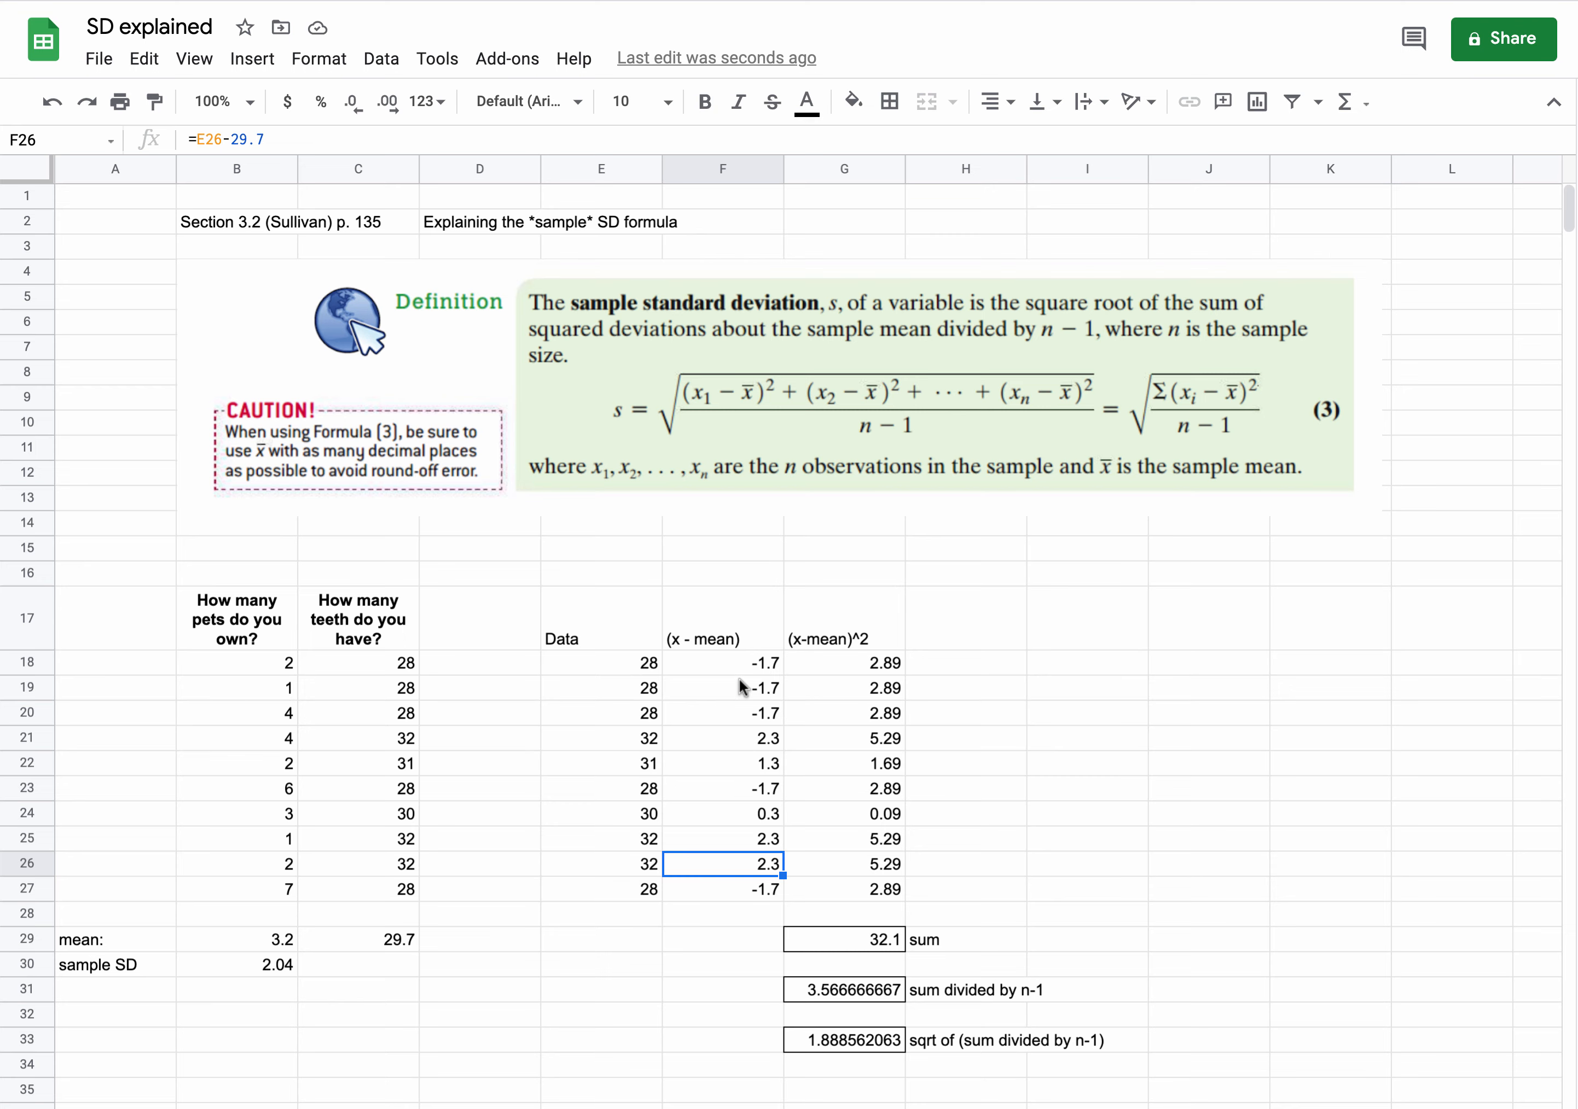
click(838, 663)
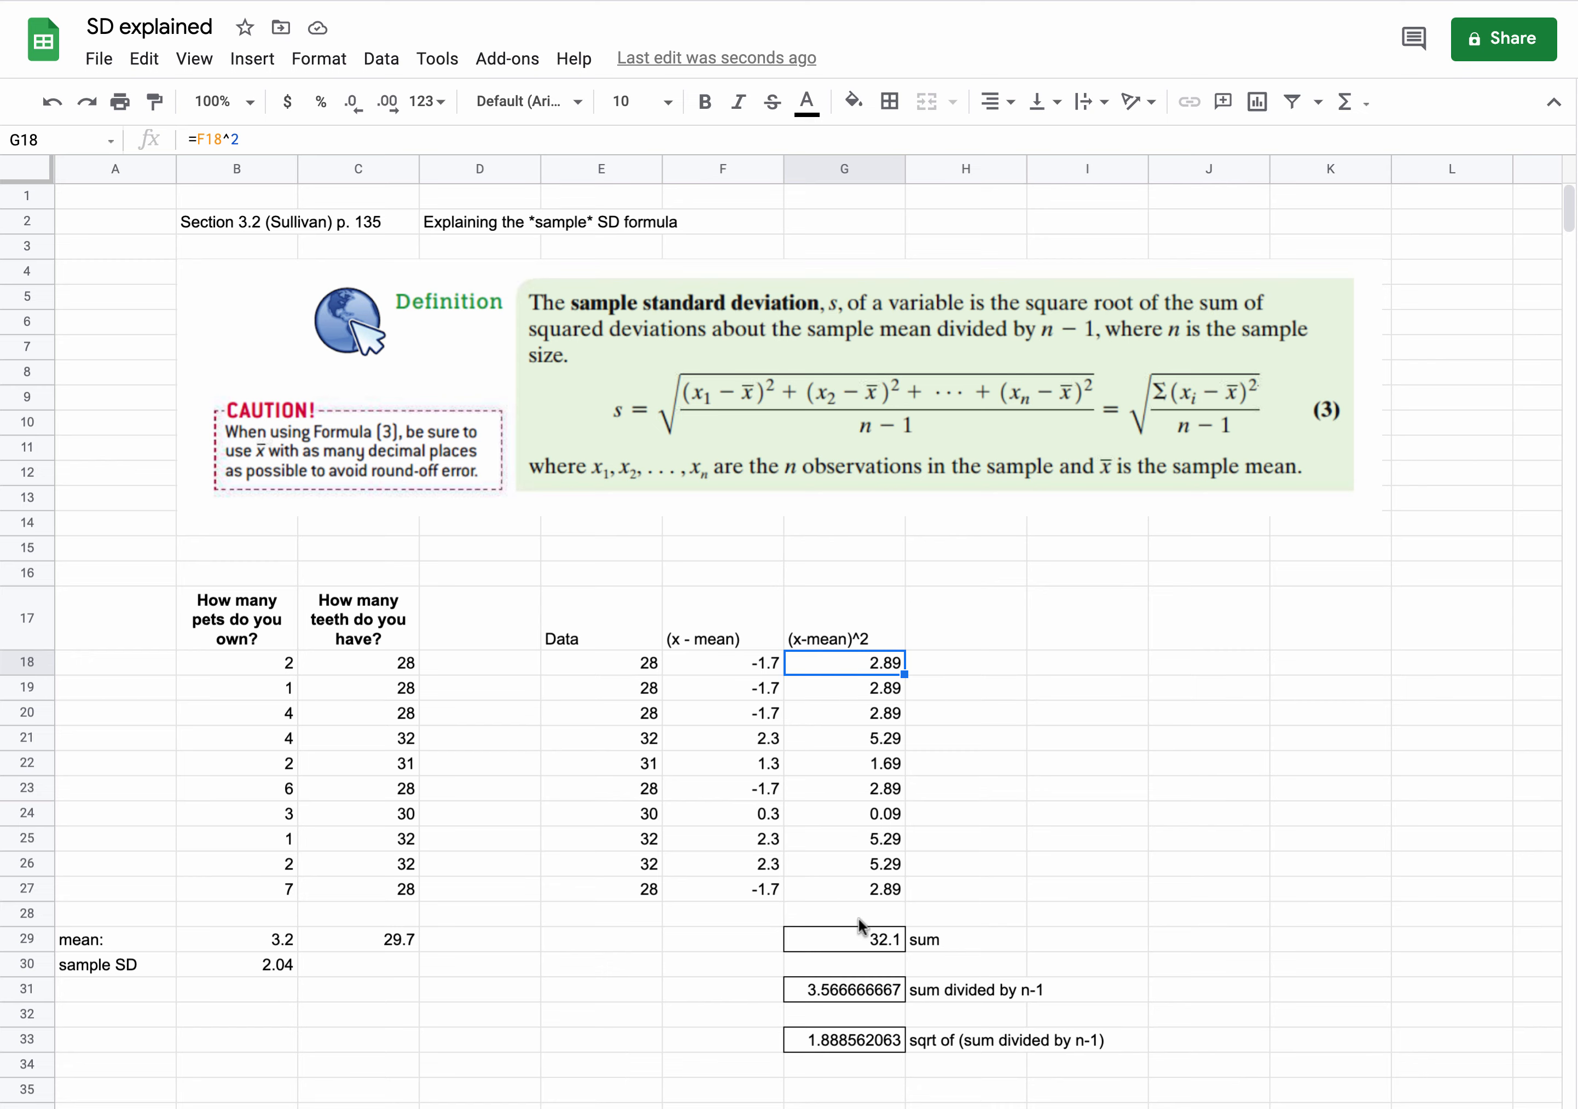
click(863, 935)
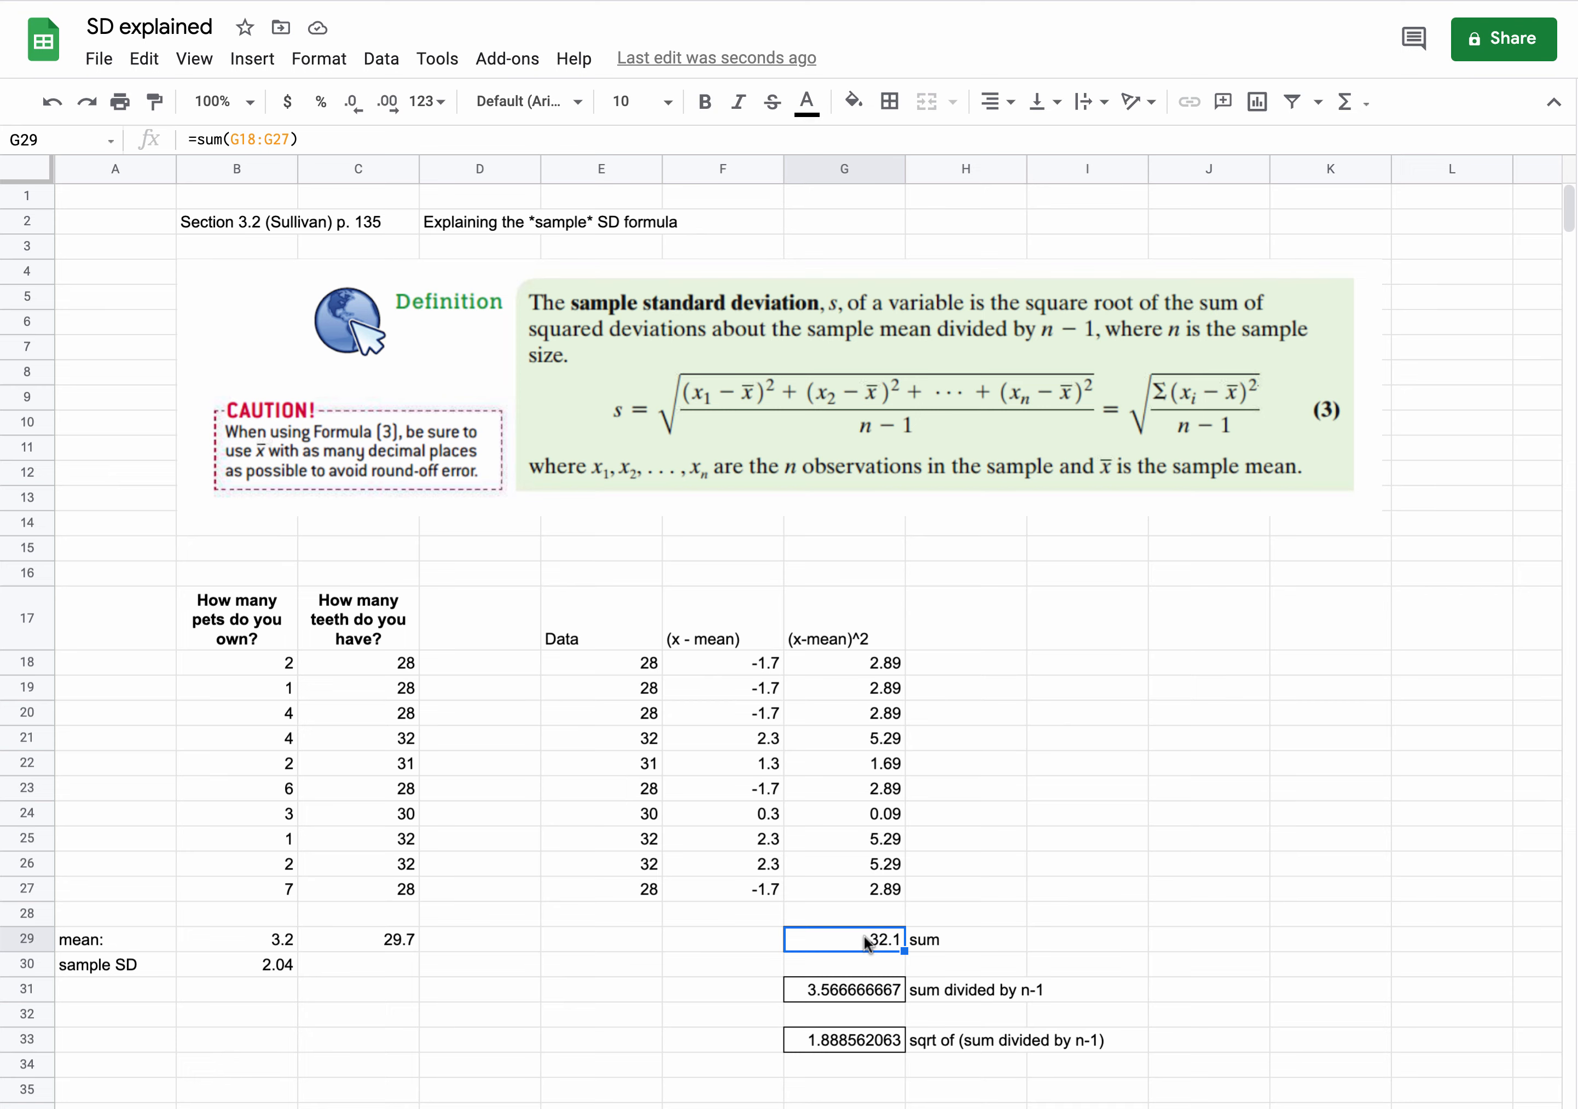
click(868, 991)
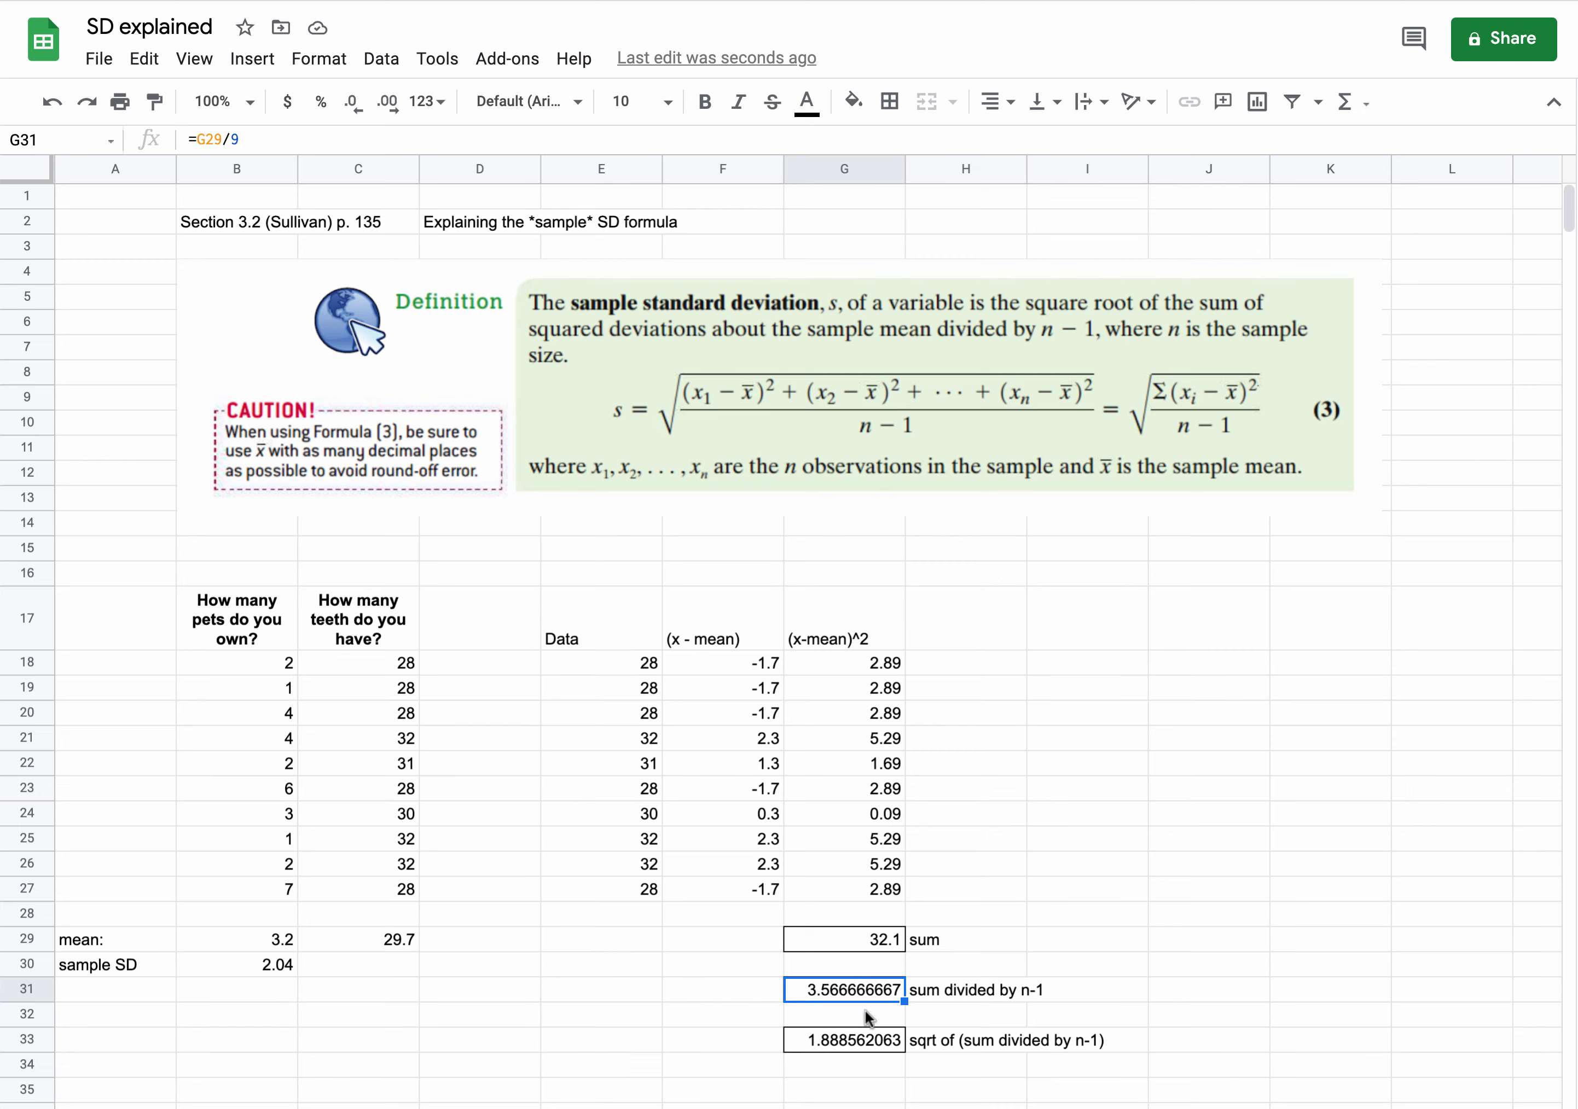
click(859, 1040)
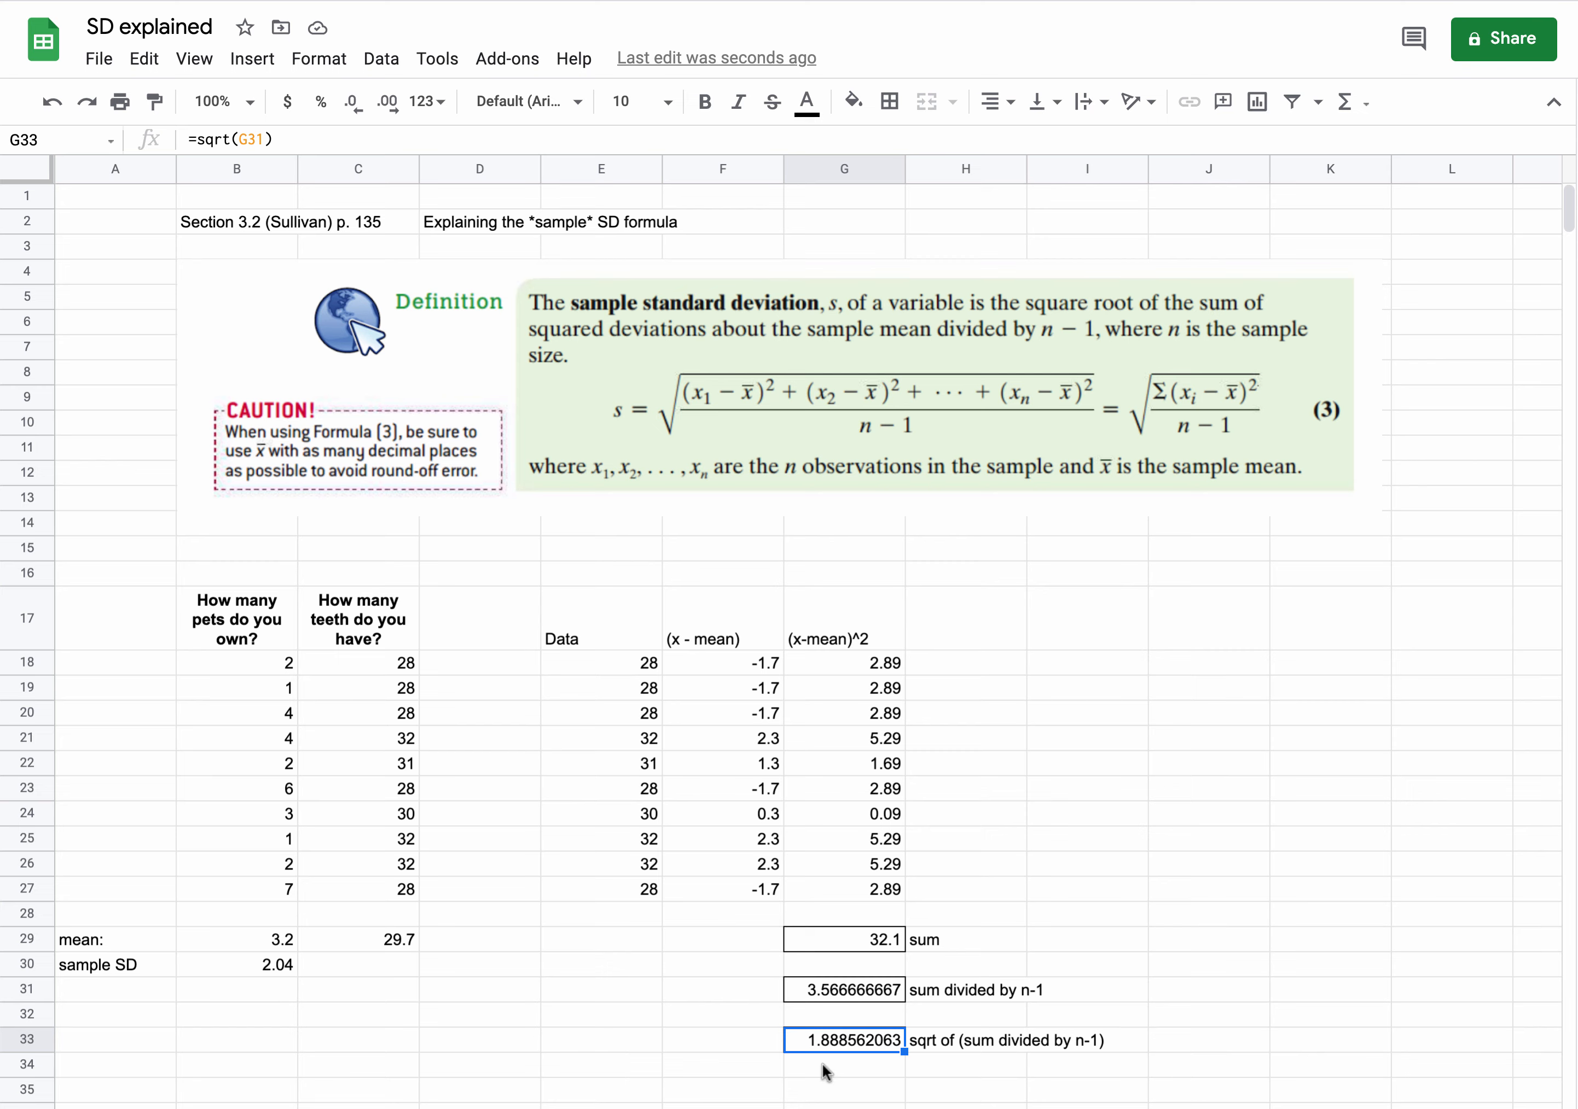
Enter 1.89 as the sample SD of the teeth data in C30.
click(367, 961)
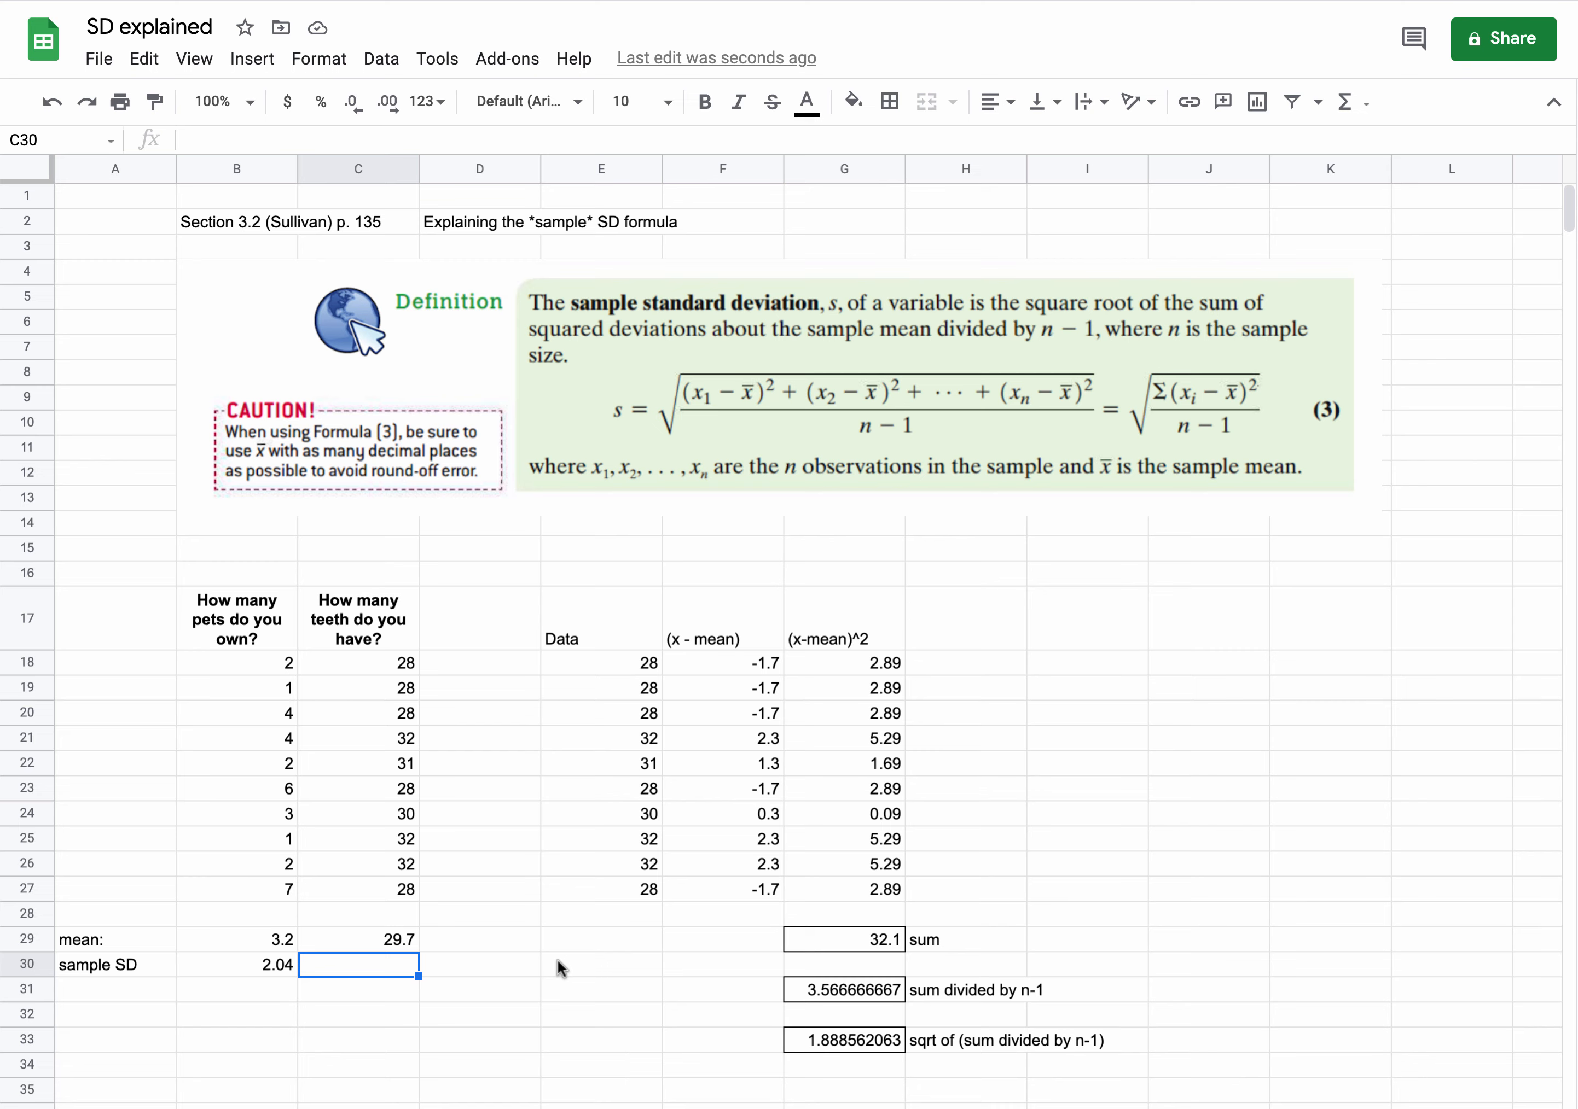
text(1.89)
key(Return)
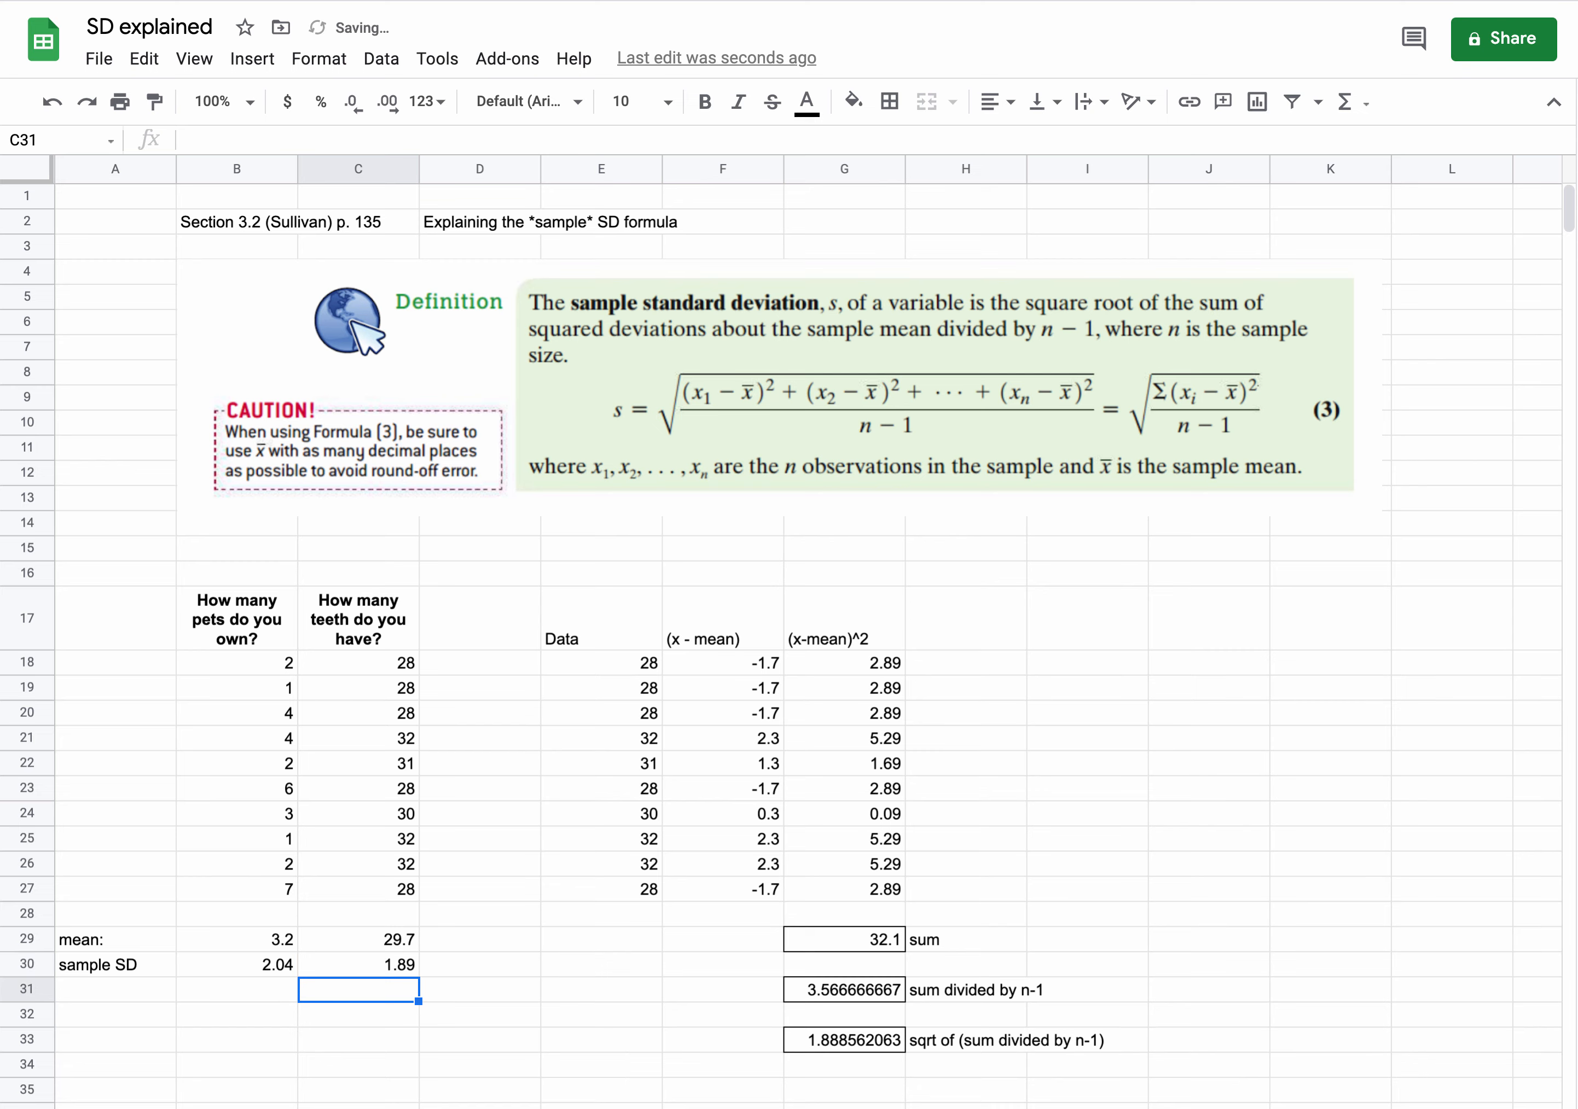
click(398, 968)
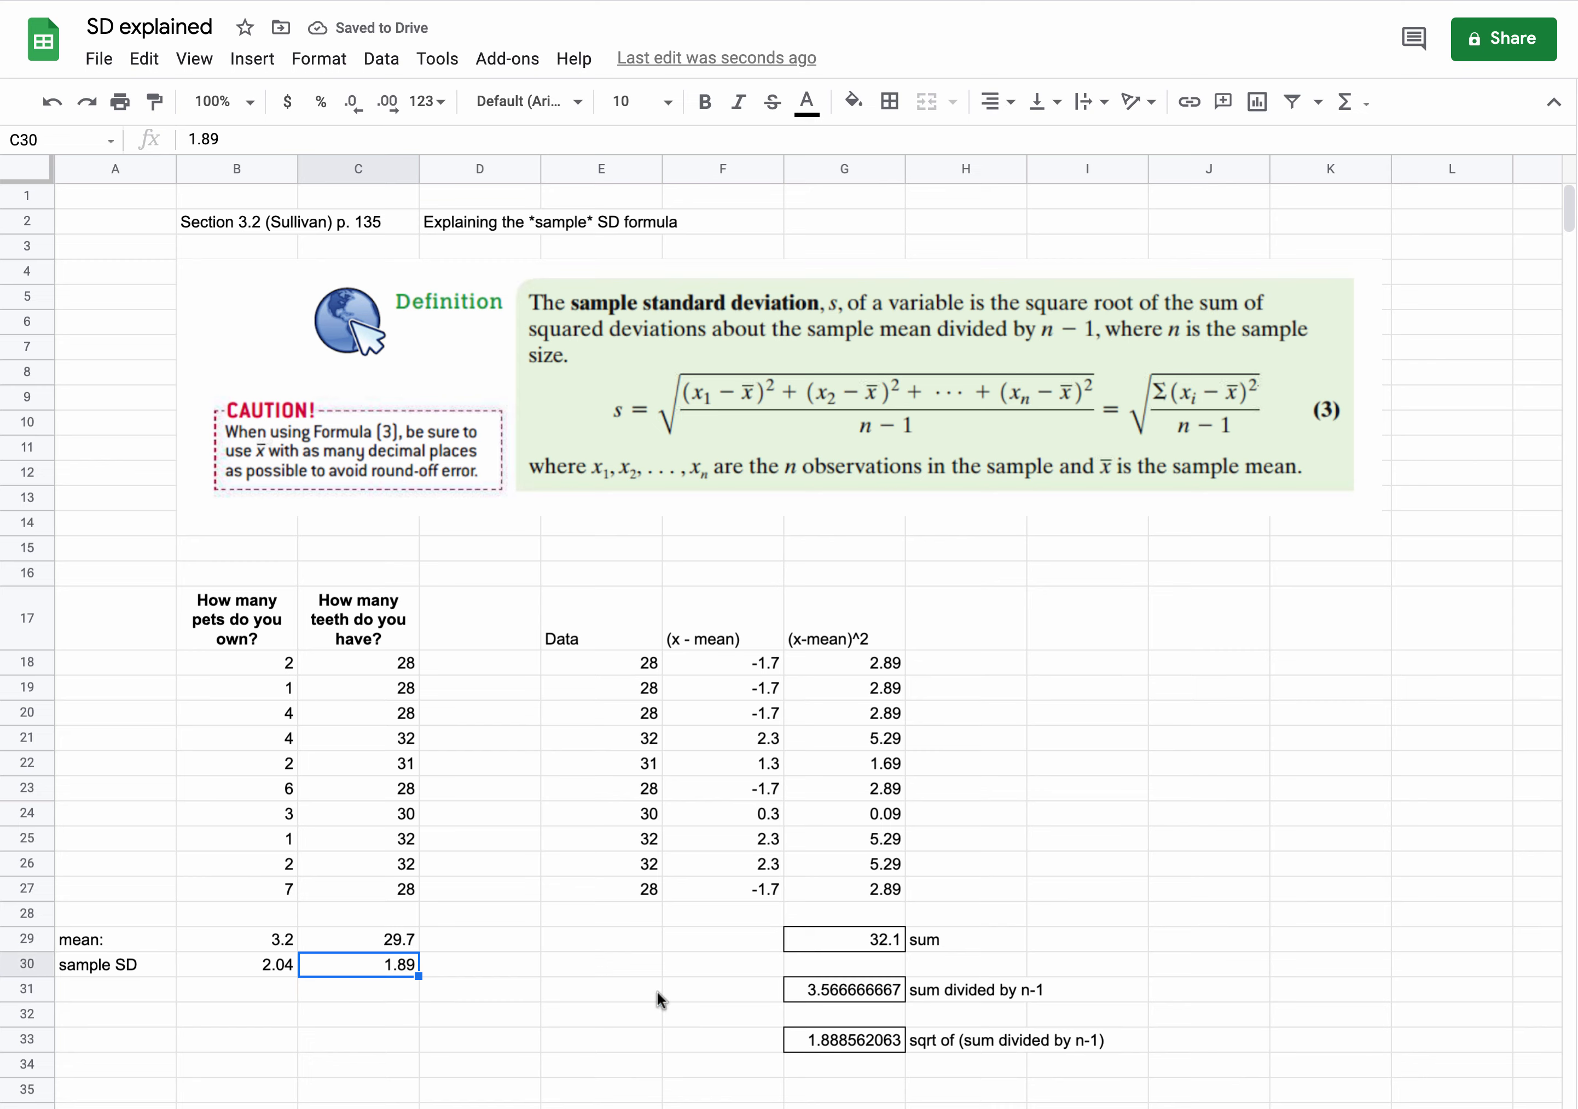